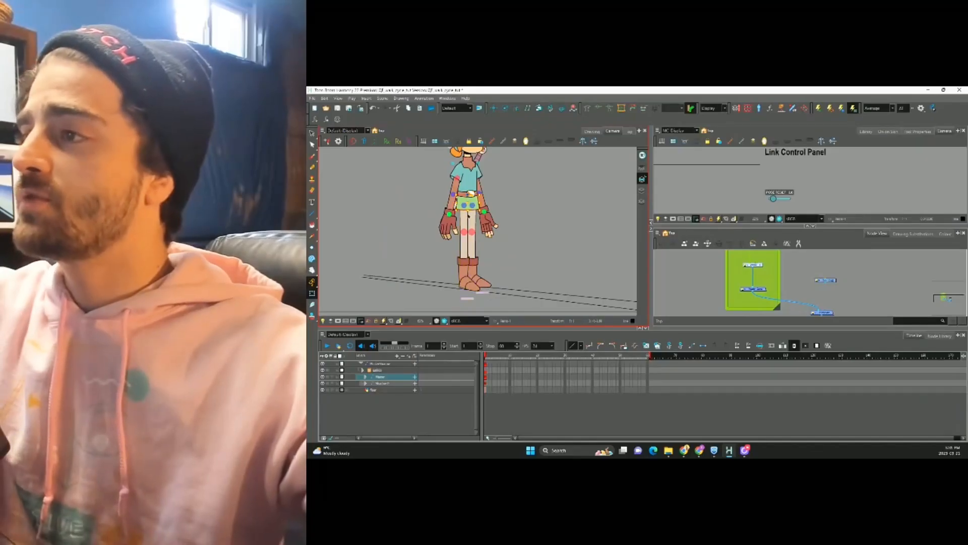
Pose both of the character's legs into a contact stride on frame 1, one forward and one back
left_click(505, 201)
left_click(463, 206)
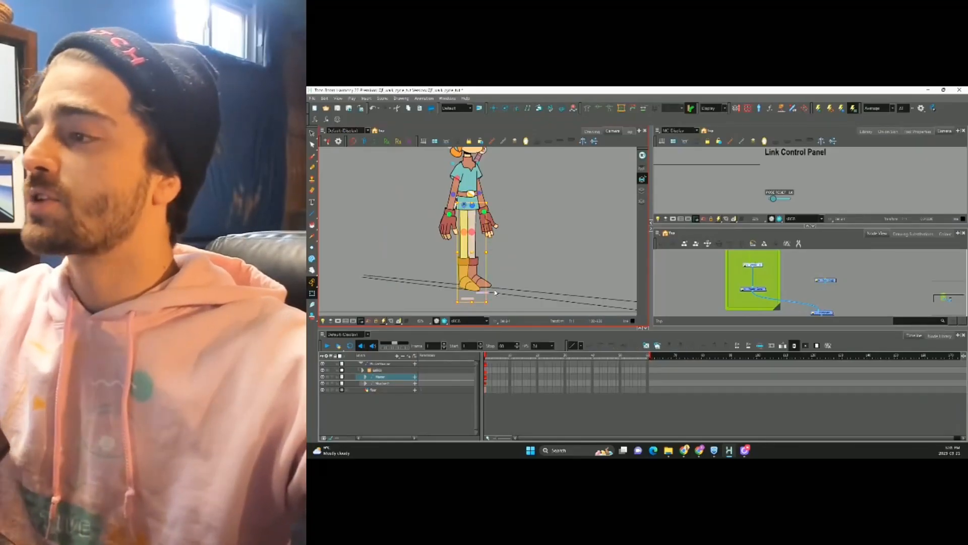
left_click_drag(489, 306, 528, 294)
left_click(481, 205)
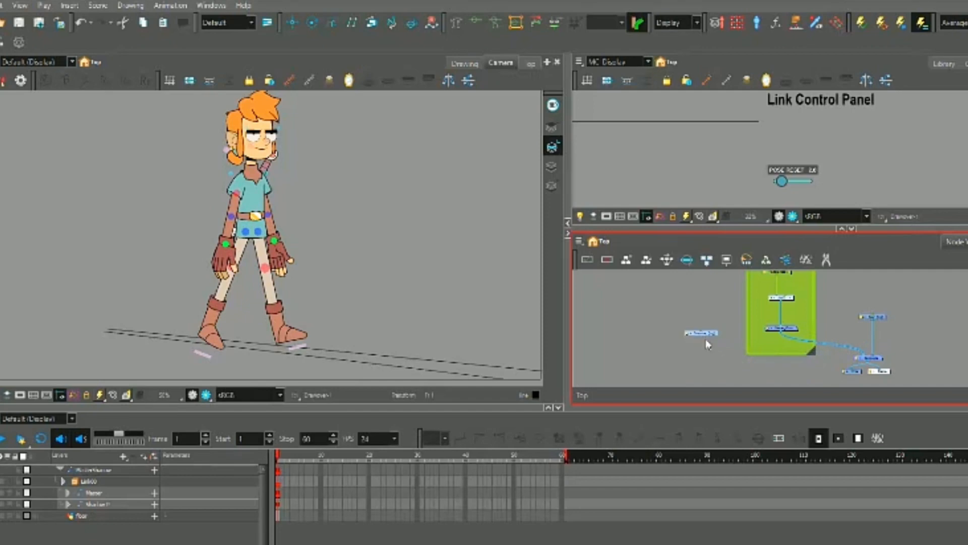
Connect the Drawover drawing to the composite with a parent peg and trace both legs of the contact pose in red
left_click_drag(855, 356, 710, 354)
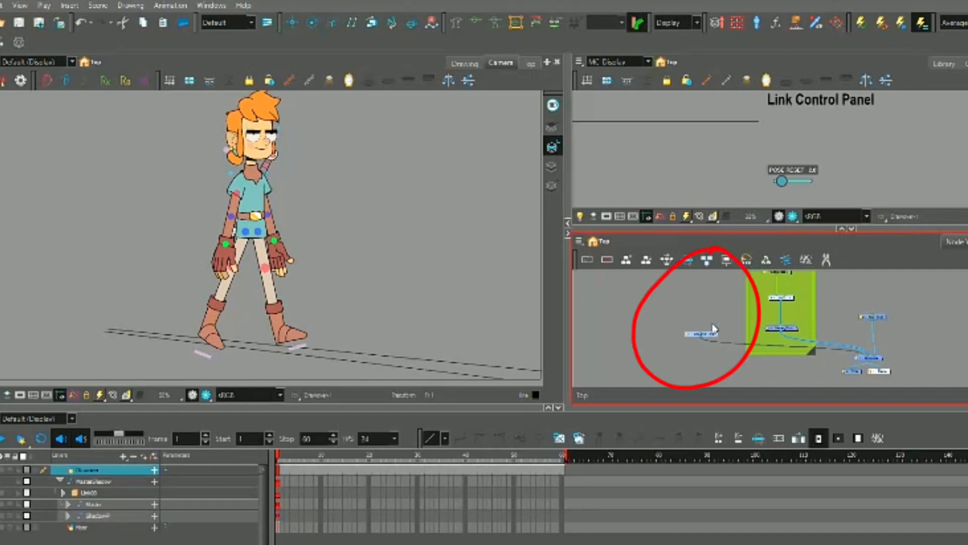
key("ctrl+p")
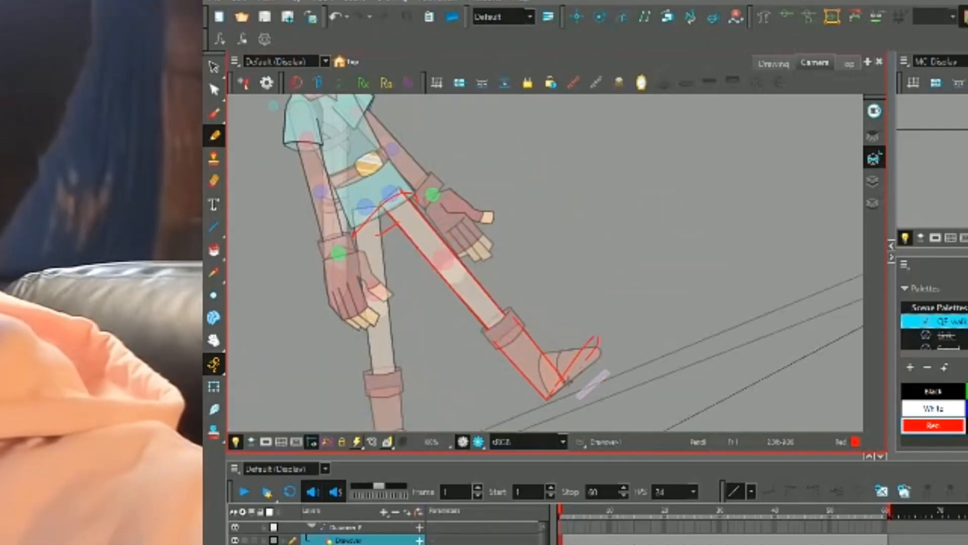
left_click_drag(547, 357, 536, 393)
left_click_drag(614, 328, 587, 348)
left_click_drag(496, 150, 455, 311)
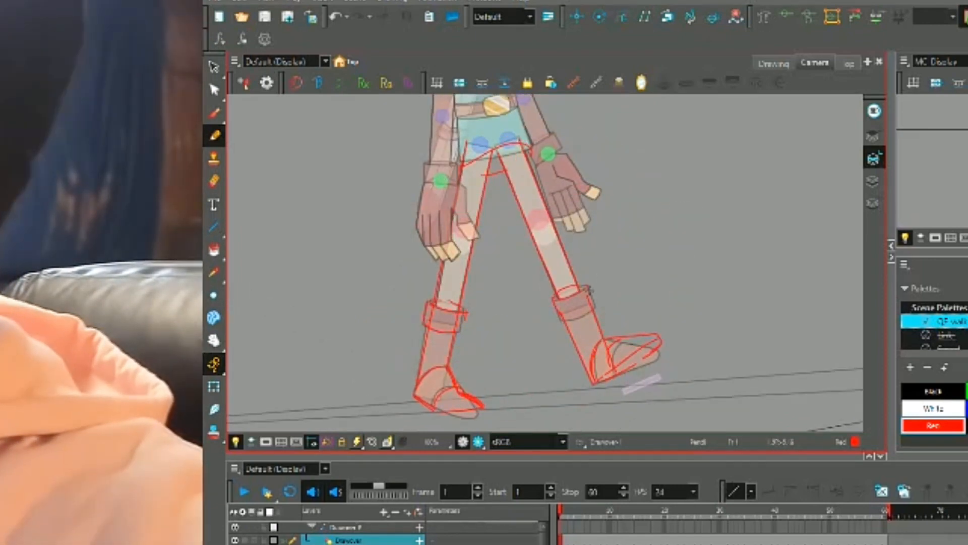
left_click_drag(495, 154, 502, 225)
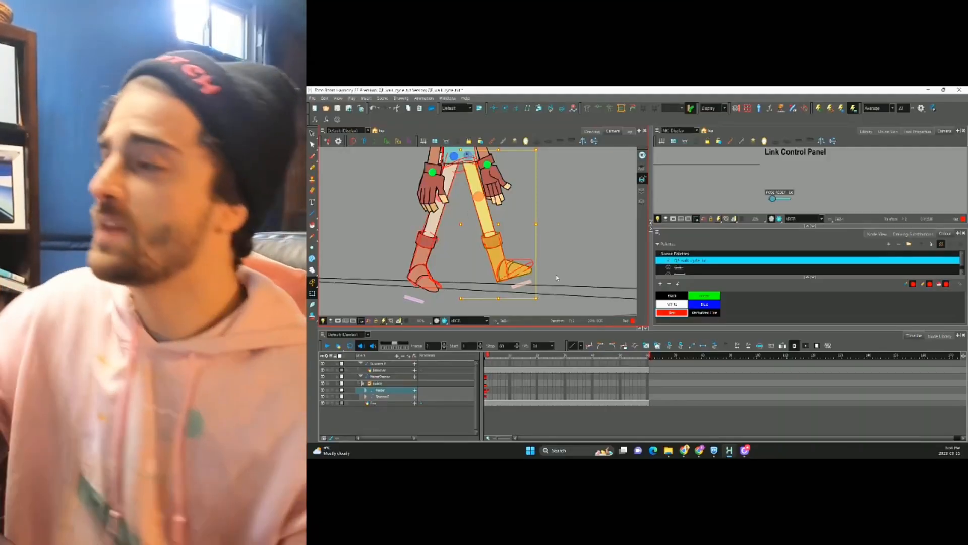
Pose the legs on frame 2 into the opposite contact stride, using the red drawover as reference
left_click_drag(557, 277, 404, 306)
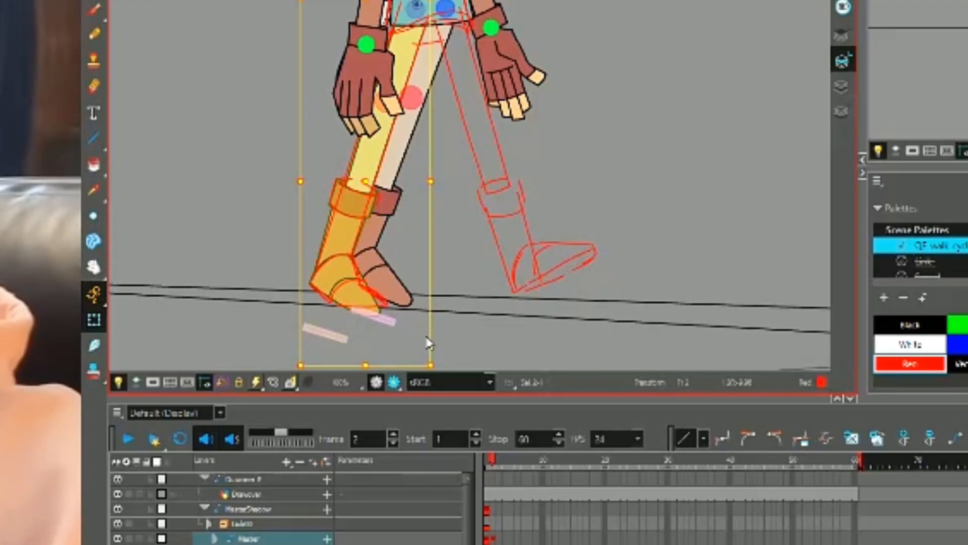
left_click_drag(446, 368, 686, 353)
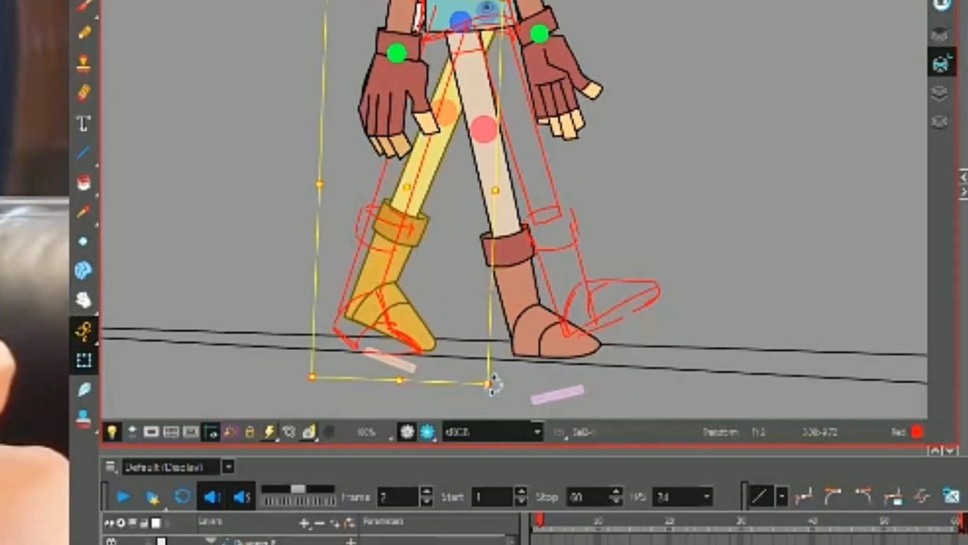
left_click_drag(400, 377, 398, 372)
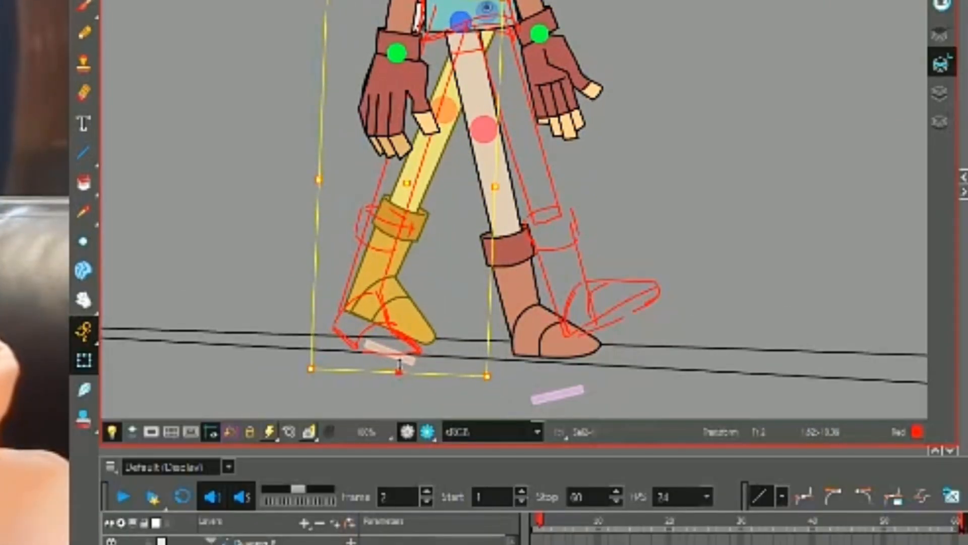
left_click(422, 328)
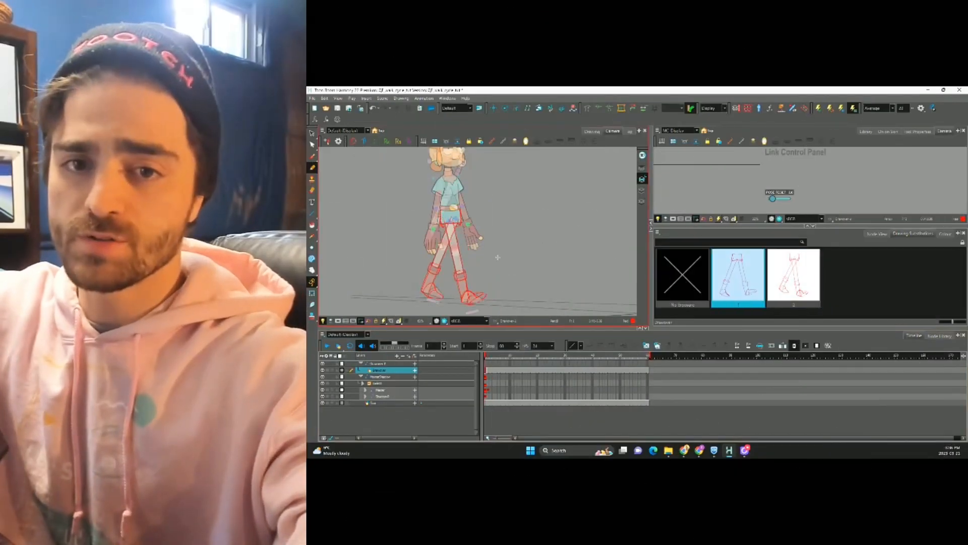
Fit the front boot's base and sole to the red drawover on frame 1
key("period")
key("comma")
key("period")
scroll(536, 237, "up", 3)
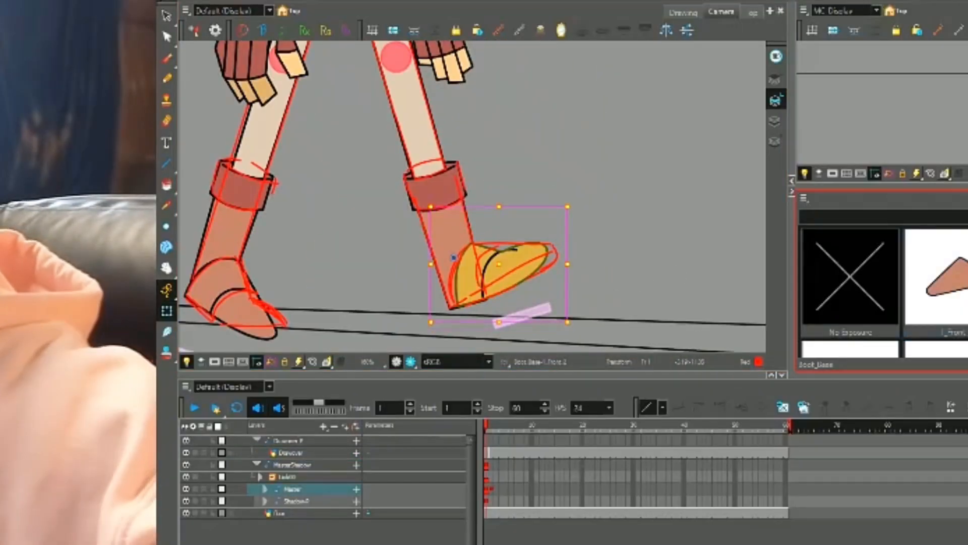
left_click(490, 258)
scroll(469, 192, "up", 2)
left_click_drag(536, 305, 511, 229)
left_click_drag(480, 328, 472, 292)
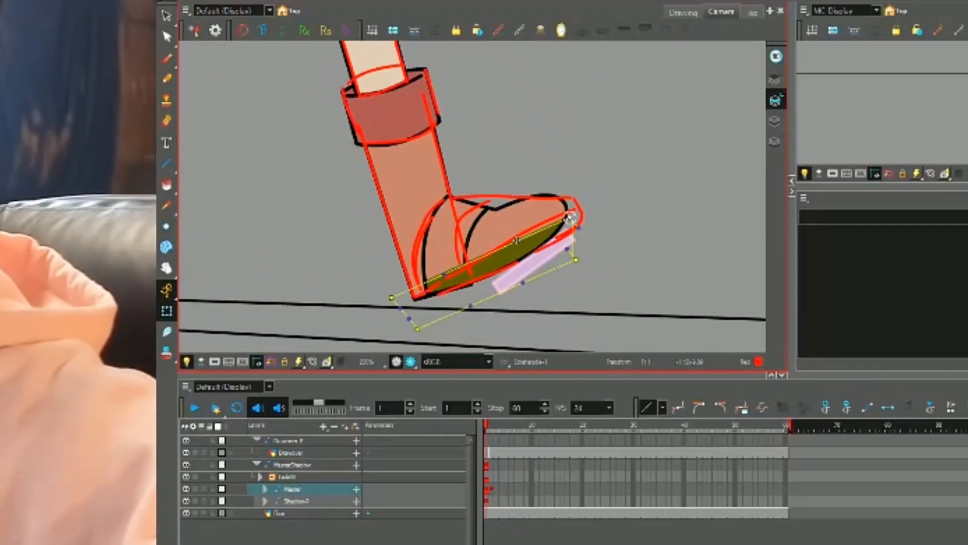
left_click_drag(531, 287, 598, 288)
Deform the front leg's boot cuff to match the red drawover on frame 1
left_click(473, 212)
left_click(475, 248)
left_click_drag(459, 121, 442, 247)
key("b")
left_click(443, 247)
key("b")
left_click_drag(339, 129, 521, 190)
left_click_drag(521, 302, 638, 79)
Reshape the rear boot's base, toe detail line and cuff to follow the red drawover on frame 1
left_click(474, 257)
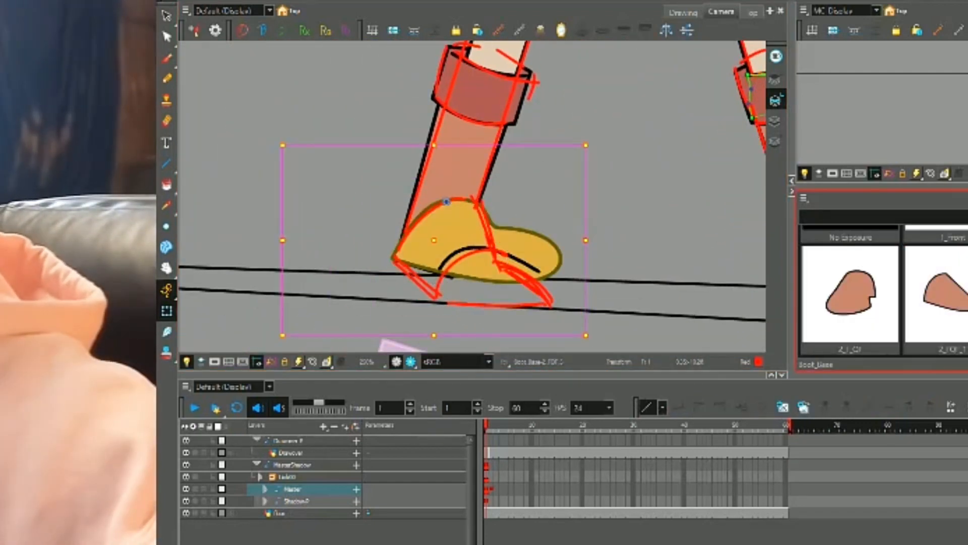
left_click_drag(591, 171, 568, 141)
key("b")
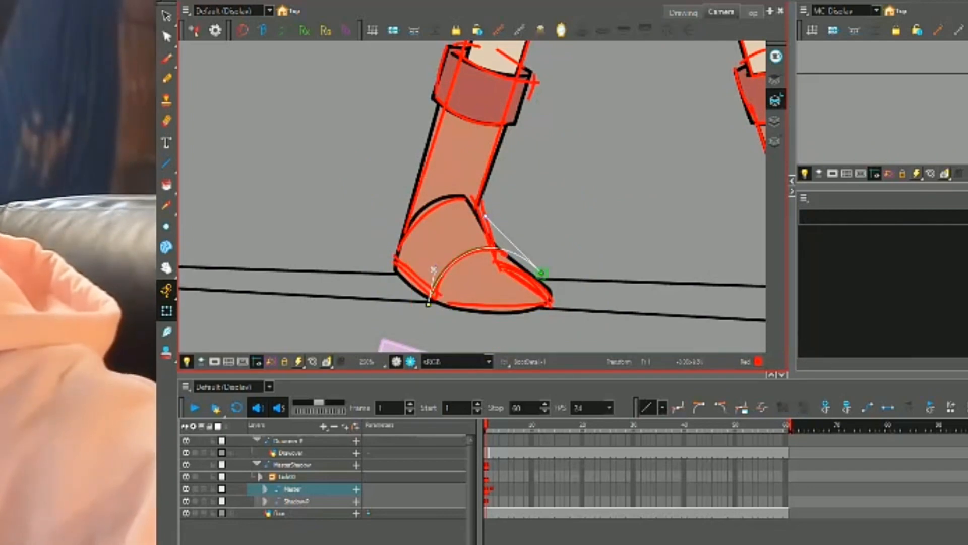
left_click_drag(453, 276, 461, 314)
left_click(467, 197)
left_click_drag(529, 135, 523, 228)
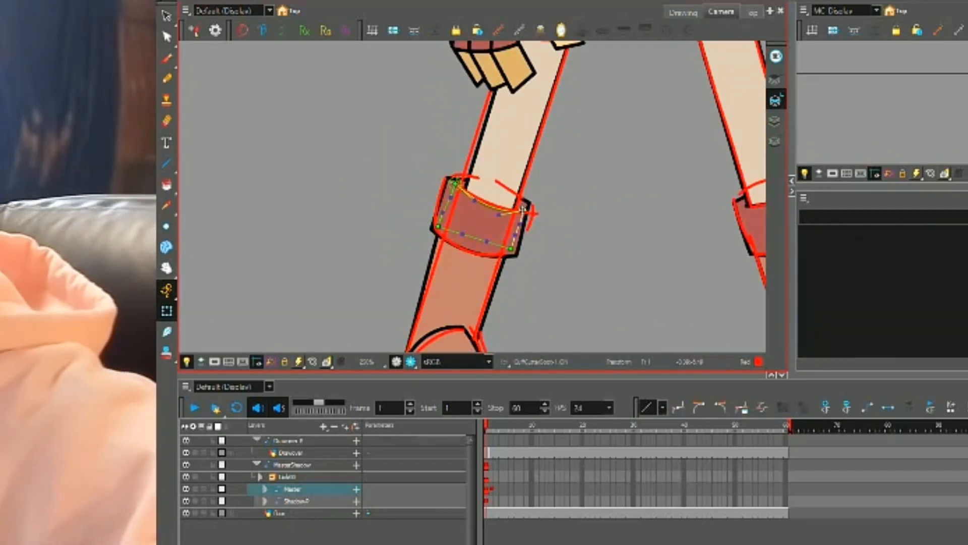
Bend the lower hem of the character's pelvis drawing to follow the red guide on frame 1
left_click_drag(656, 51, 511, 348)
left_click(547, 173)
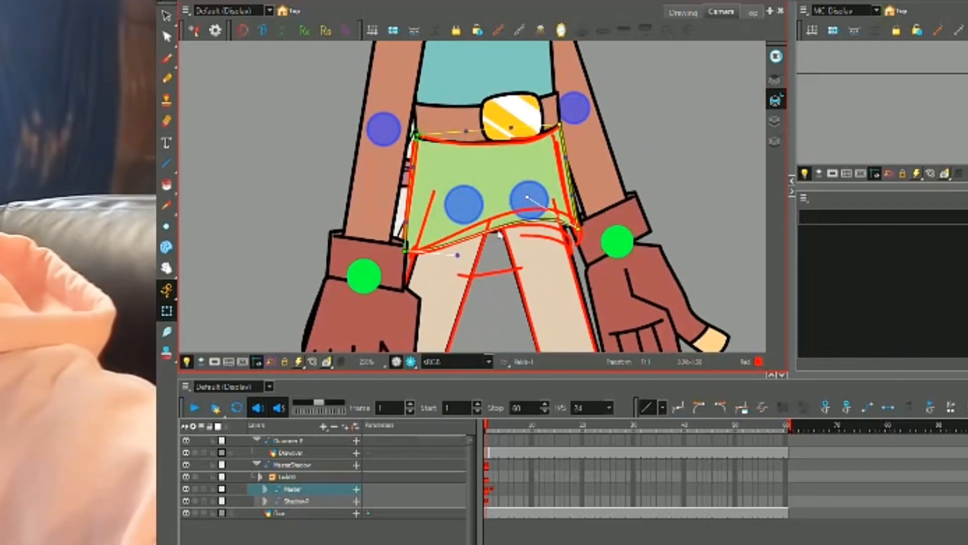
left_click_drag(500, 234, 428, 245)
key("ctrl+z")
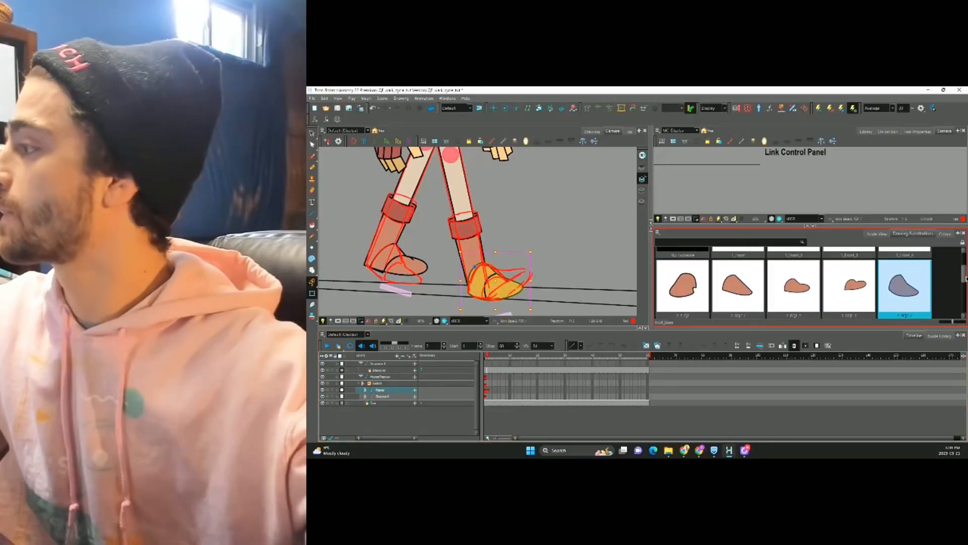
Swap the front boot's base drawing on frame 2 and fit its detail line and sole to the drawover
left_click(795, 286)
left_click(492, 276)
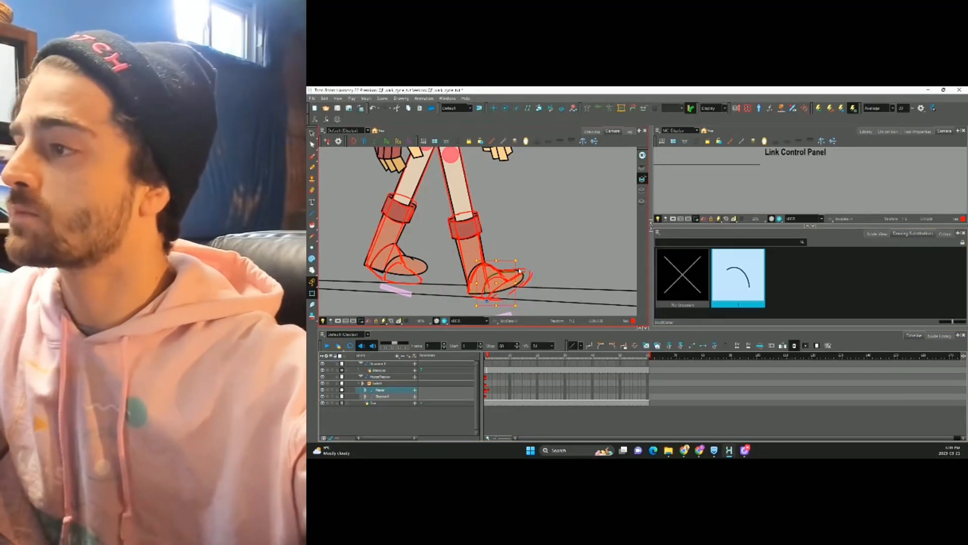
key("2")
left_click_drag(544, 281, 543, 244)
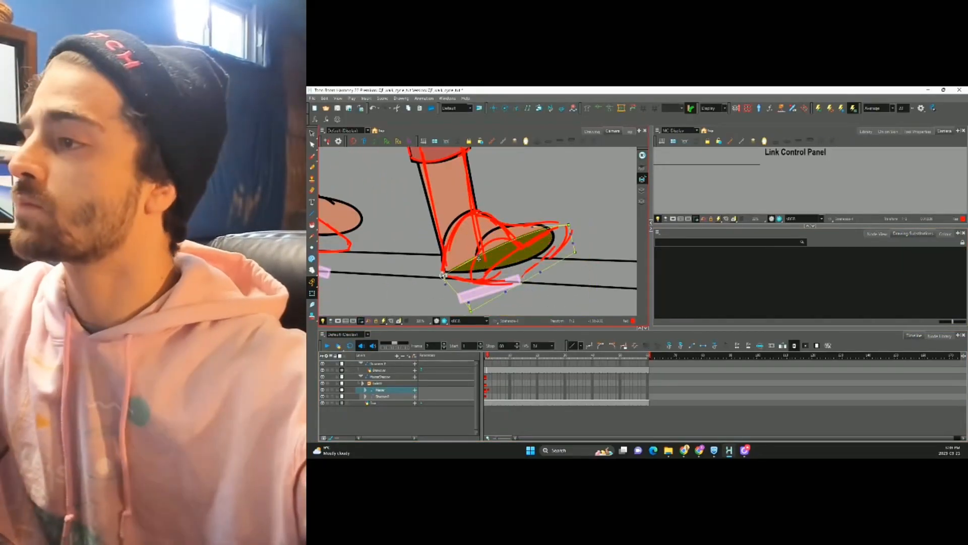
key("alt+Down")
Deform the front leg's boot cuff to match the red drawover on frame 2
left_click(462, 202)
left_click_drag(482, 182, 496, 213)
left_click_drag(433, 180, 437, 179)
left_click(457, 169)
mouse_move(496, 152)
left_mouse_down()
mouse_move(505, 236)
mouse_move(553, 182)
left_mouse_up()
Cycle the rear boot base's drawing substitutions on frame 2 and choose the one that fits the drawover
key("1")
left_click(421, 249)
scroll(963, 260, "down", 2)
scroll(962, 260, "up", 2)
key("bracketright")
key("bracketright")
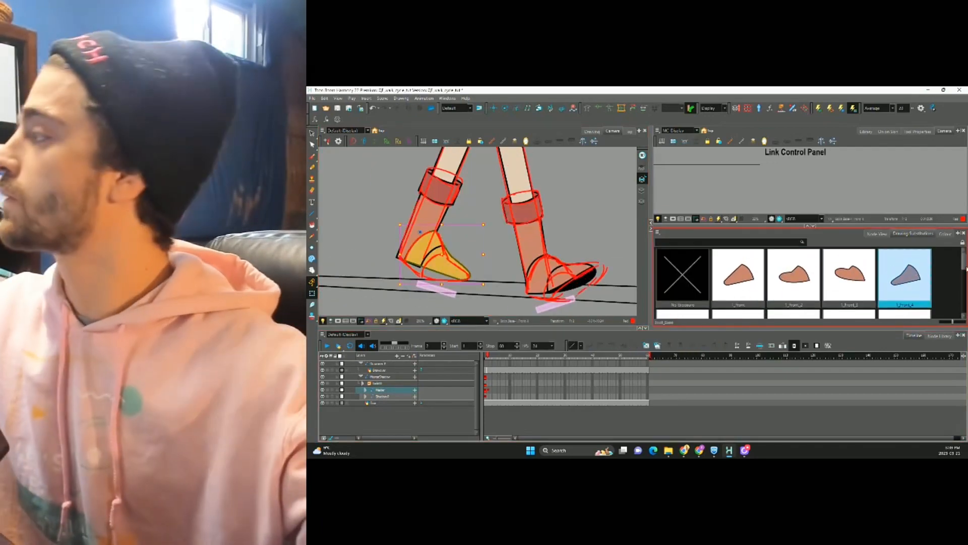
key("bracketright")
key("bracketright")
key("bracketleft")
key("bracketleft")
key("alt+shift+d")
key("alt+q")
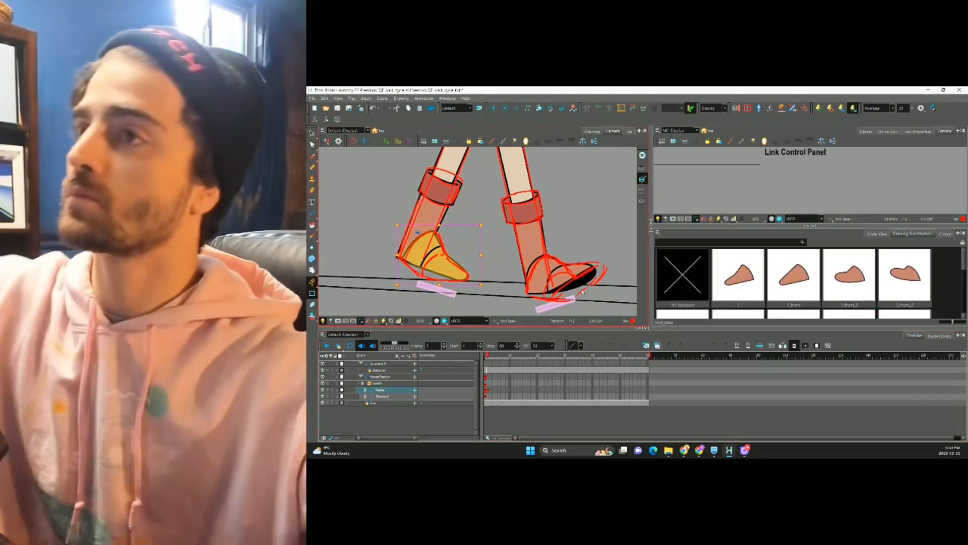
Shape the rear boot's detail line, sole and cuff to match the red drawover on frame 2
key("shift+t")
left_click(440, 266)
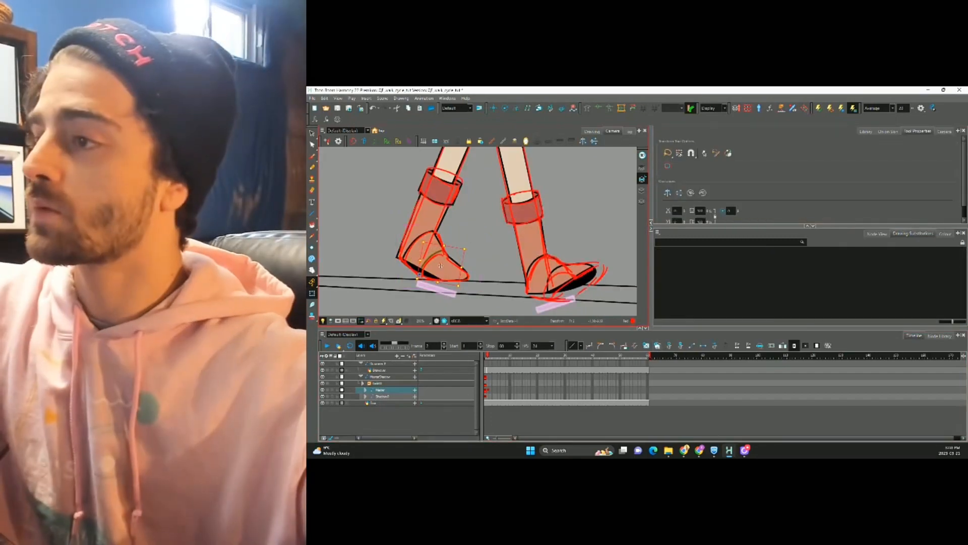
left_click_drag(410, 252, 410, 288)
left_click(406, 275)
left_click_drag(462, 220, 456, 281)
left_click(455, 281)
left_click(435, 285)
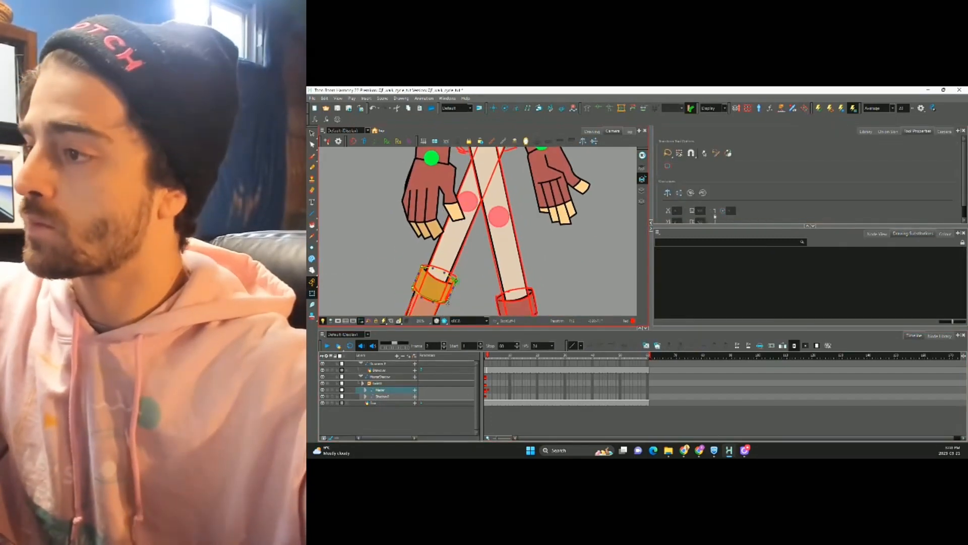
left_click_drag(474, 166, 454, 282)
left_click(454, 240)
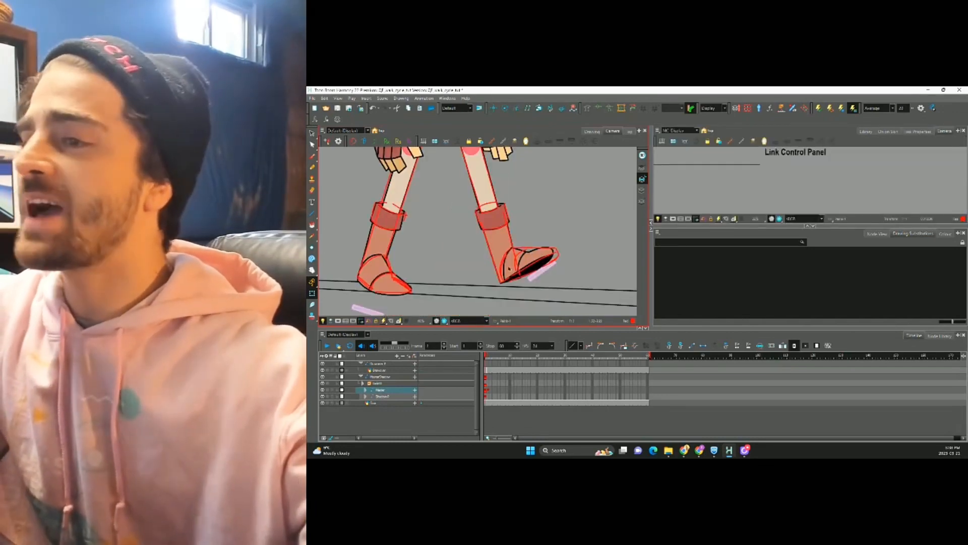
Flip between frames 1 and 2 to compare the two contact poses
left_click(382, 273)
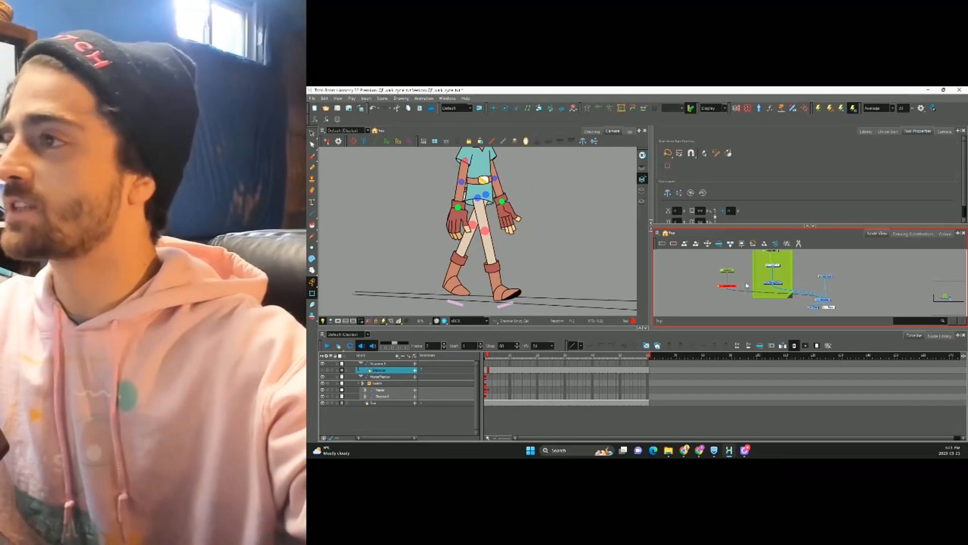
scroll(540, 236, "down", 1)
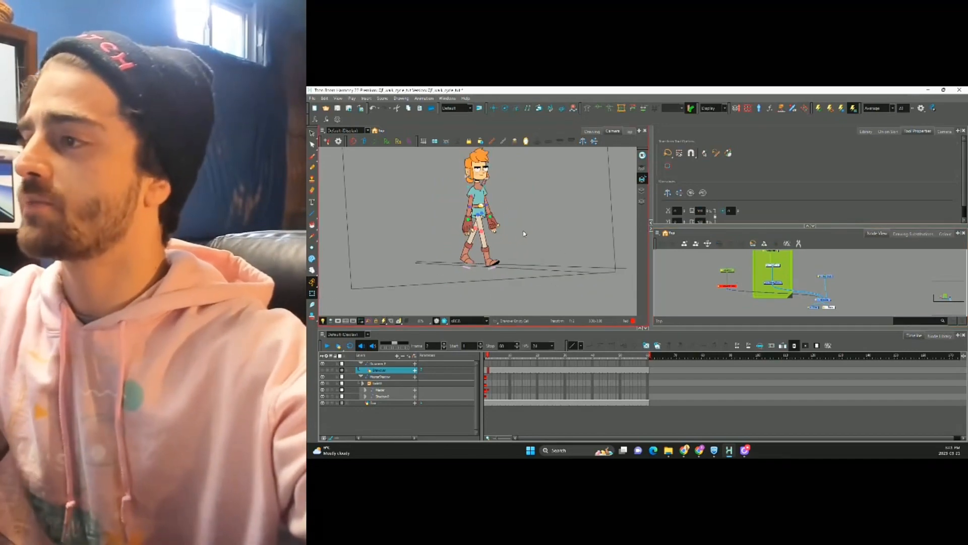
key("space")
left_click_drag(525, 225, 523, 240)
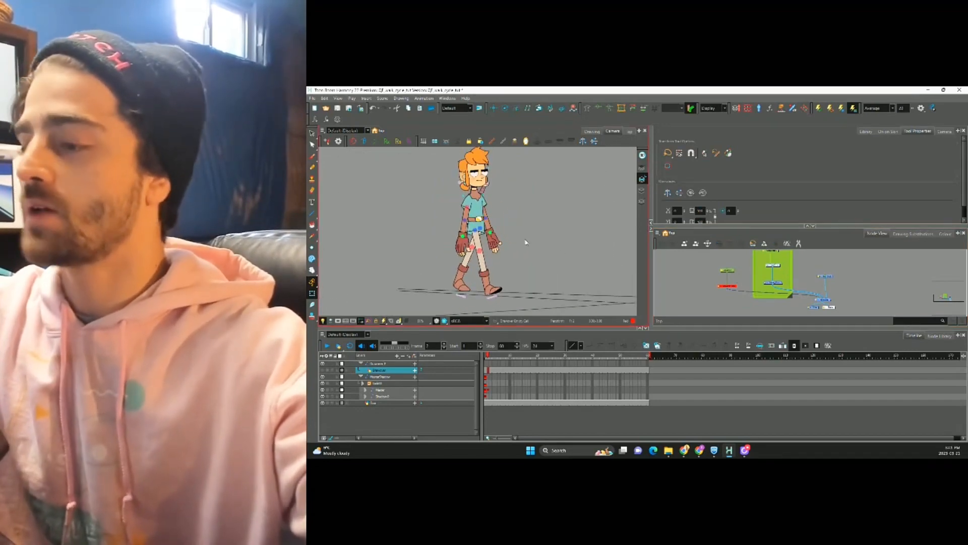
key("comma")
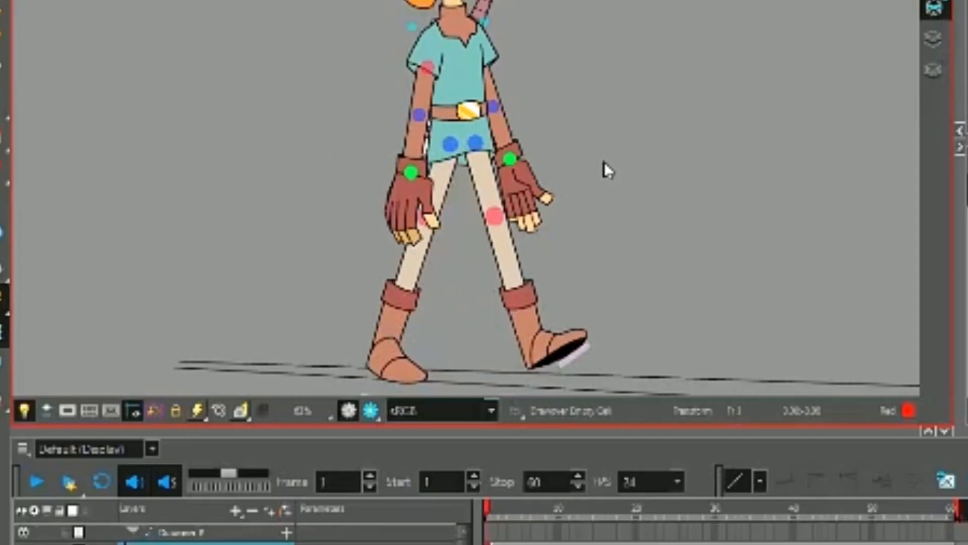
key("period")
key("comma")
key("period")
key("comma")
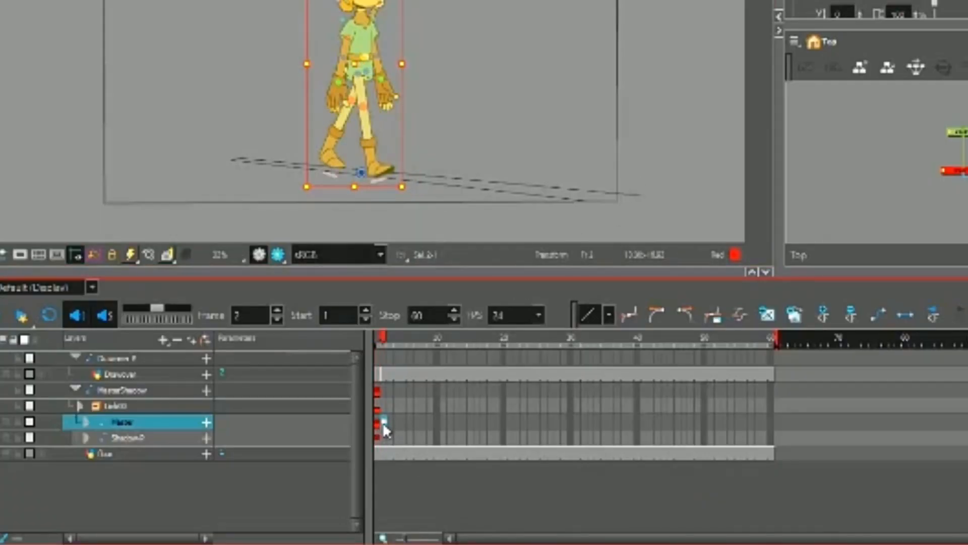
Move the second contact pose to frame 17, repeat the first pose at frame 33, and play the timing
left_click(480, 425)
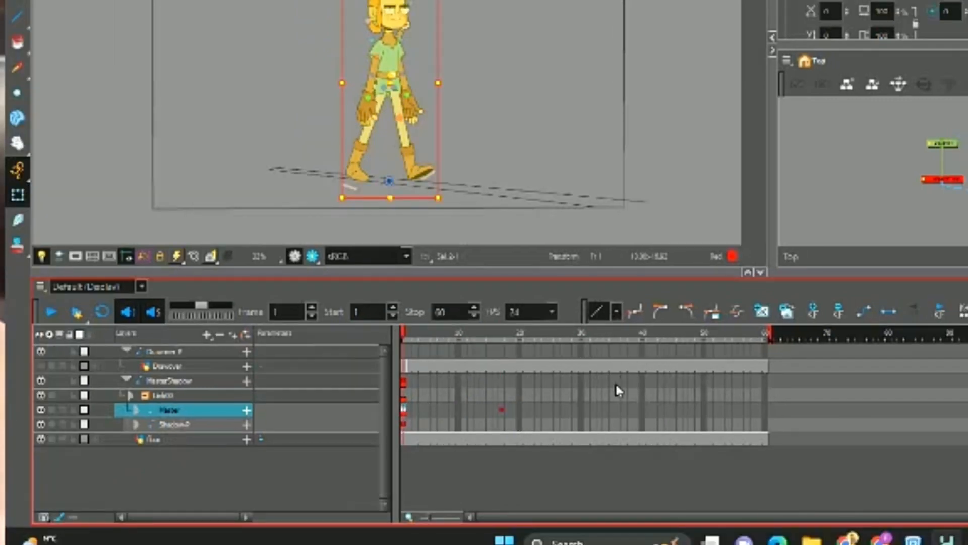
key("period")
key("period")
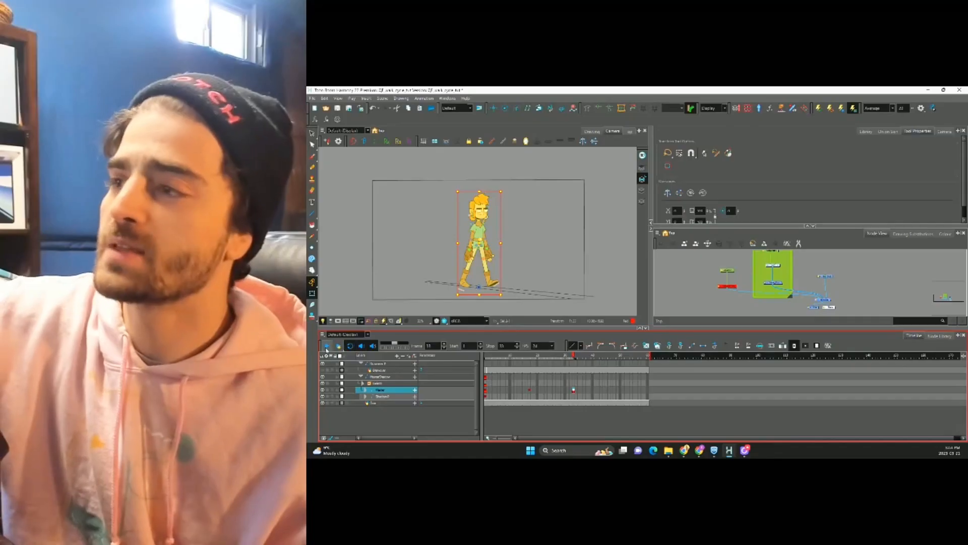
left_click(51, 312)
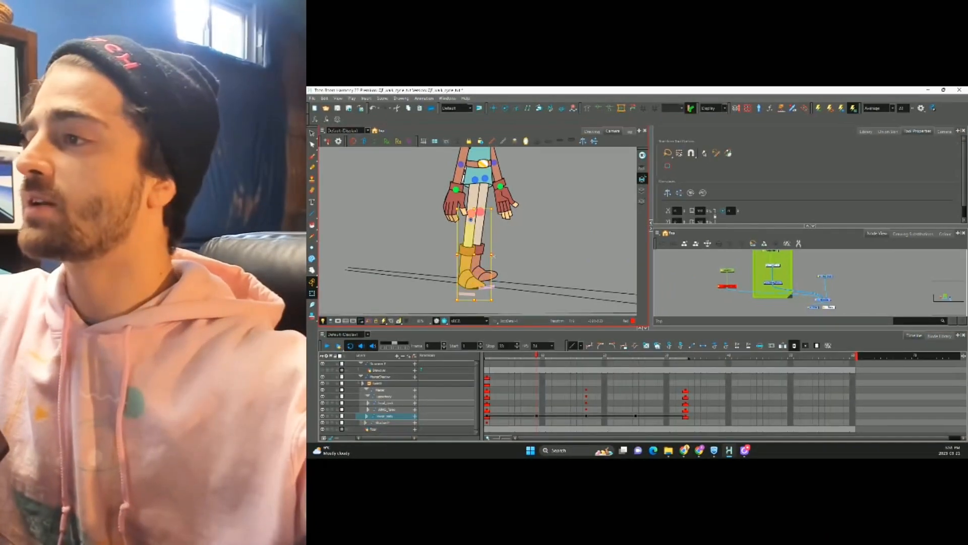
Adjust the passing legs on frame 9 and trace the front leg and boot in red on the drawover
left_click_drag(499, 210, 501, 220)
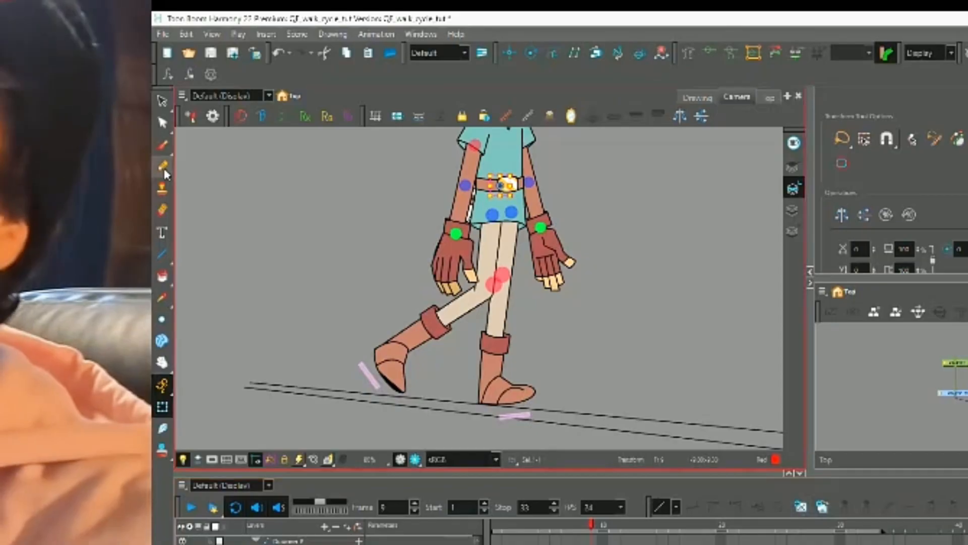
left_click(165, 171)
key("2")
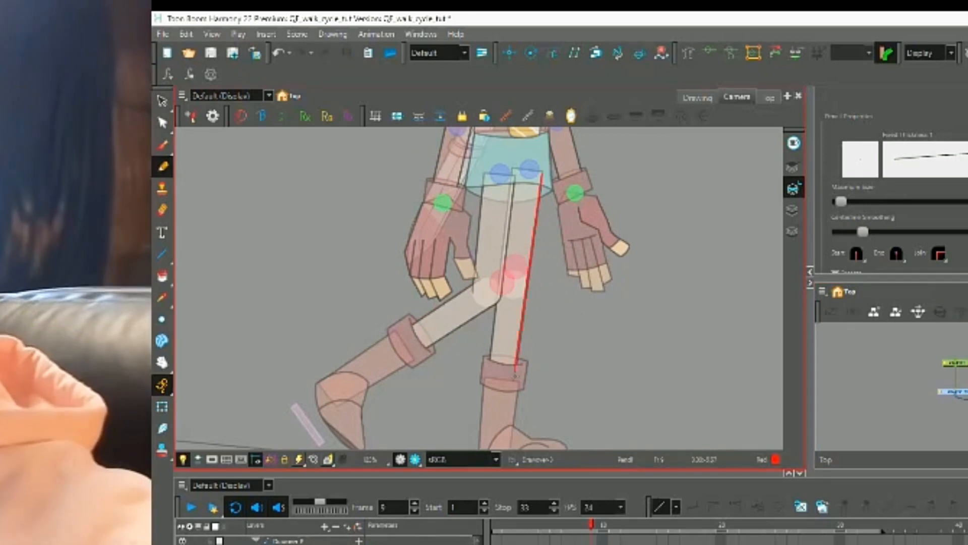
left_click_drag(509, 423, 513, 333)
mouse_move(483, 378)
left_mouse_down()
mouse_move(535, 384)
mouse_move(528, 362)
left_mouse_up()
mouse_move(515, 364)
left_mouse_down()
mouse_move(538, 388)
mouse_move(563, 458)
left_mouse_up()
mouse_move(538, 178)
left_mouse_down()
mouse_move(522, 291)
mouse_move(549, 311)
left_mouse_up()
left_click_drag(560, 308, 562, 268)
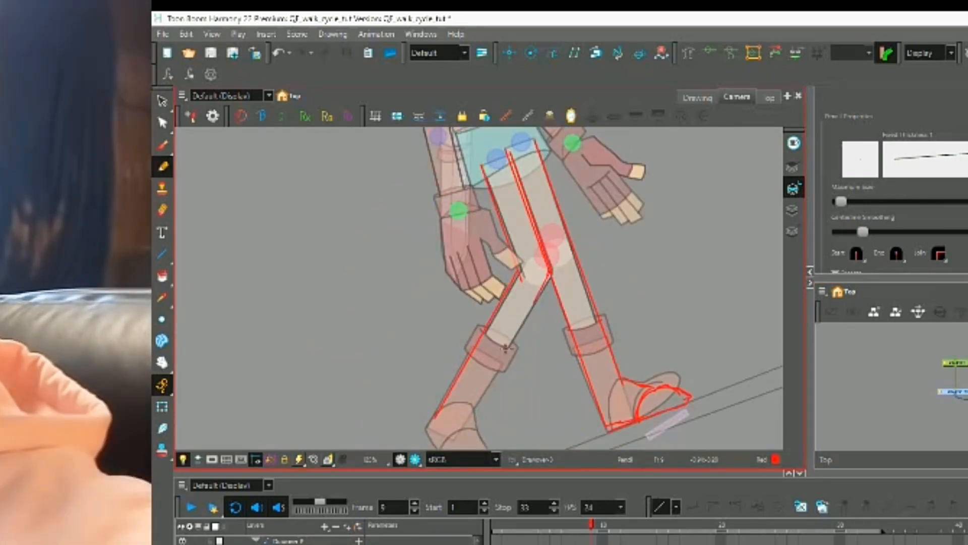
Trace the rear leg's shin, cuff and boot in red on the frame 9 drawover
left_click_drag(505, 348, 467, 420)
left_click_drag(467, 421, 376, 372)
mouse_move(452, 318)
left_mouse_down()
mouse_move(457, 347)
mouse_move(454, 316)
left_mouse_up()
left_click_drag(443, 317, 467, 334)
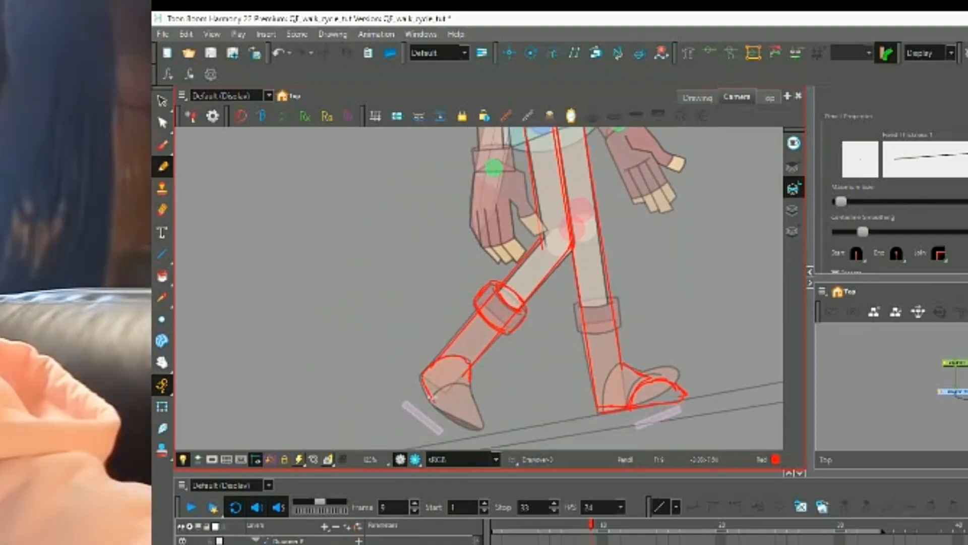
left_click_drag(611, 273, 580, 348)
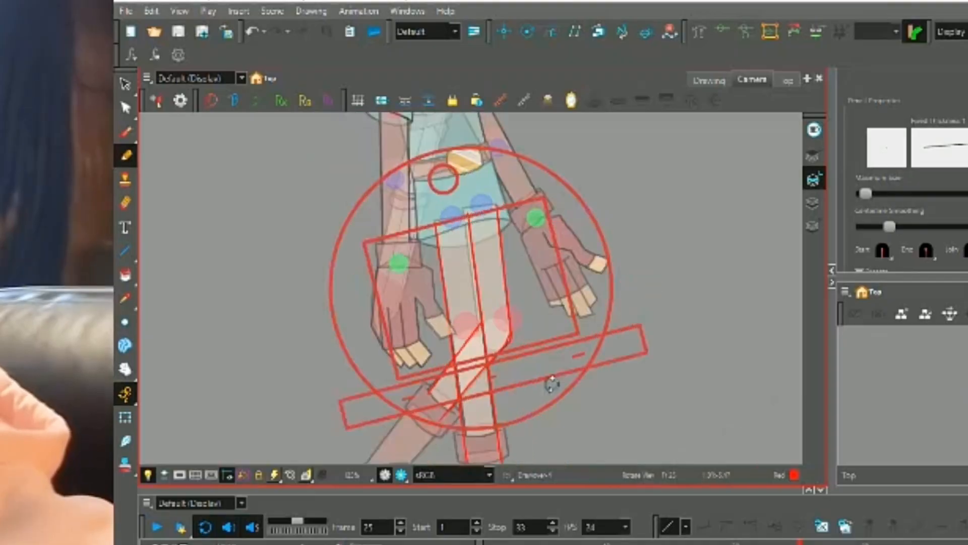
Trace the bent leg in red on frame 25's drawover, and select the planted boot's sole handle
left_click_drag(470, 347, 439, 364)
left_click_drag(439, 363, 510, 324)
left_click_drag(487, 286, 446, 347)
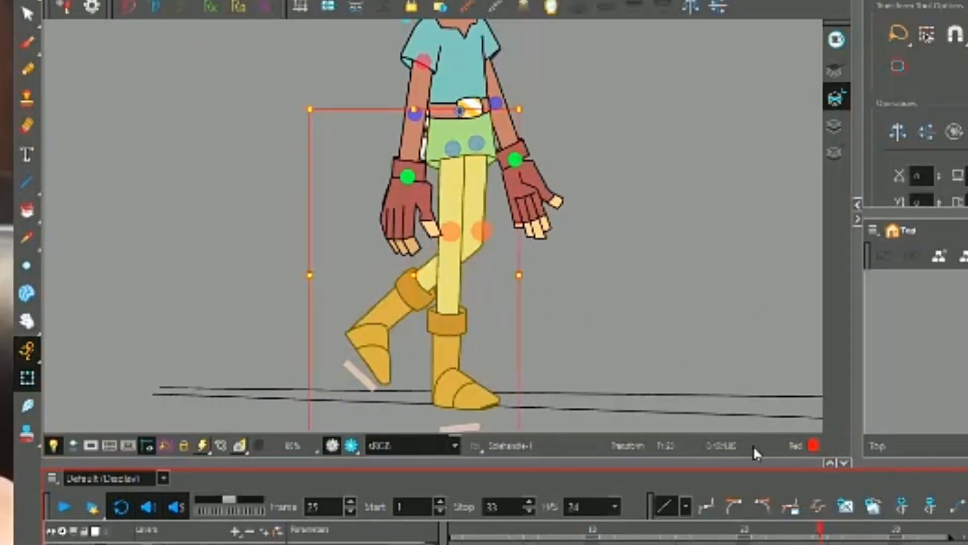
left_click(469, 428)
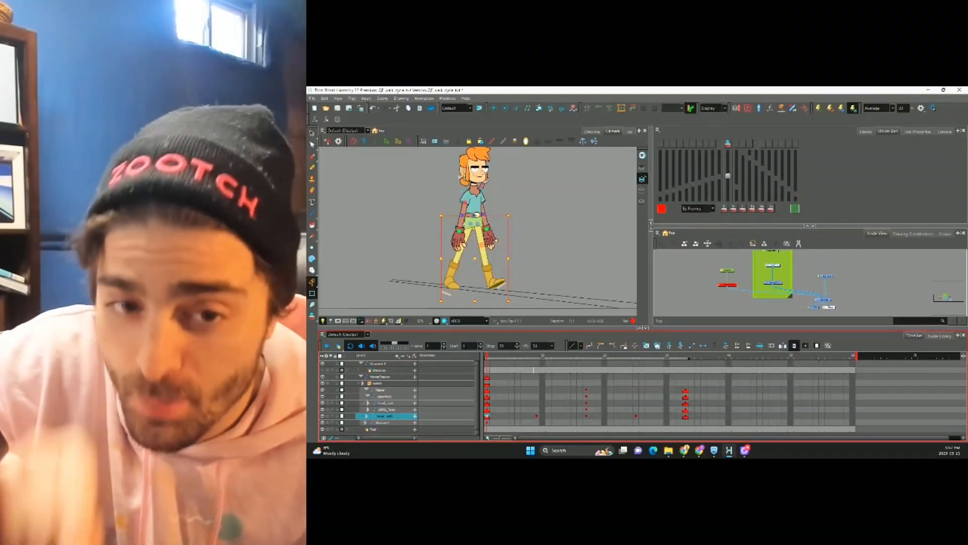
Mark the lower body's frame 17 contact key red, and add upper and lower body keyframes on frames 5 and 21
left_click(586, 415)
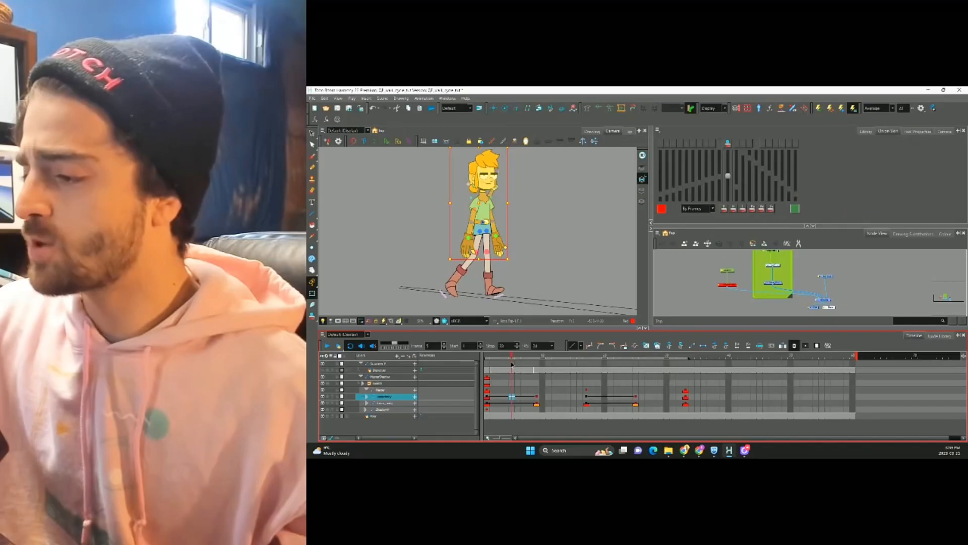
left_click_drag(398, 341, 398, 356)
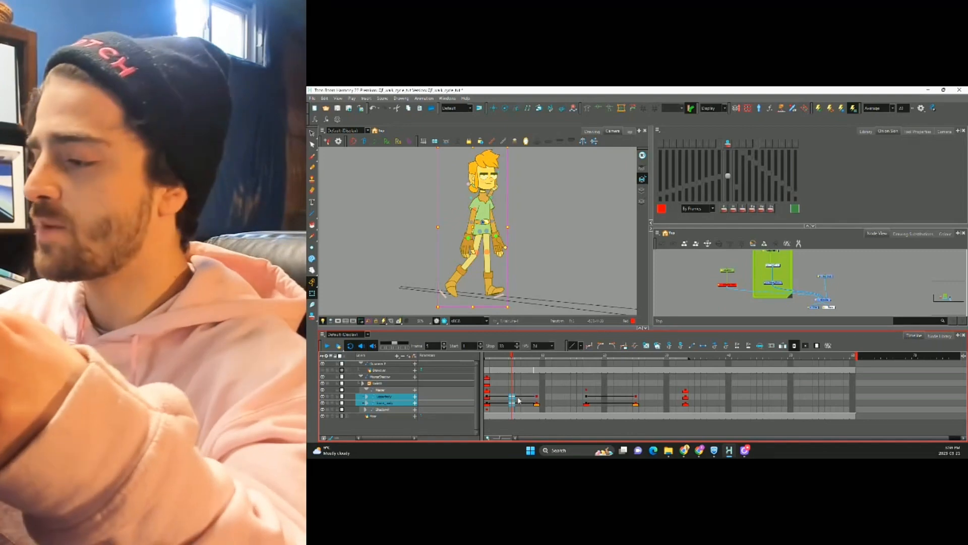
left_click_drag(611, 396, 611, 402)
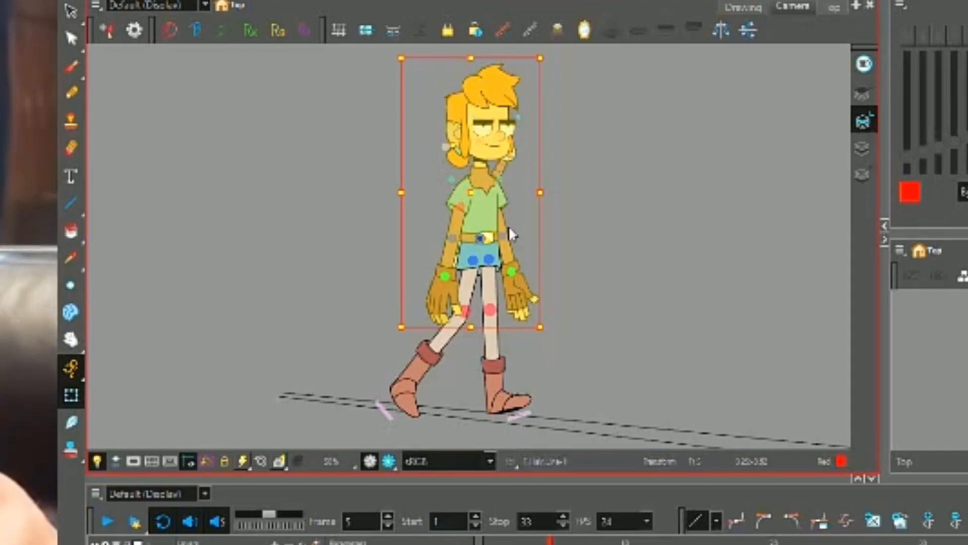
Nudge the upper body down in small increments on frames 5 and 21 for the down poses
key("Down")
key("Down")
key("Down")
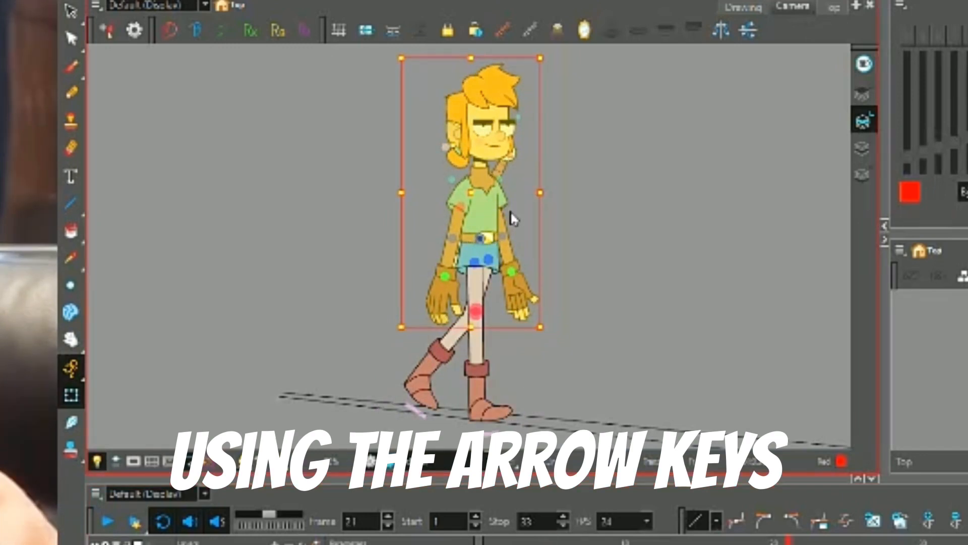
key("Down")
key("Down")
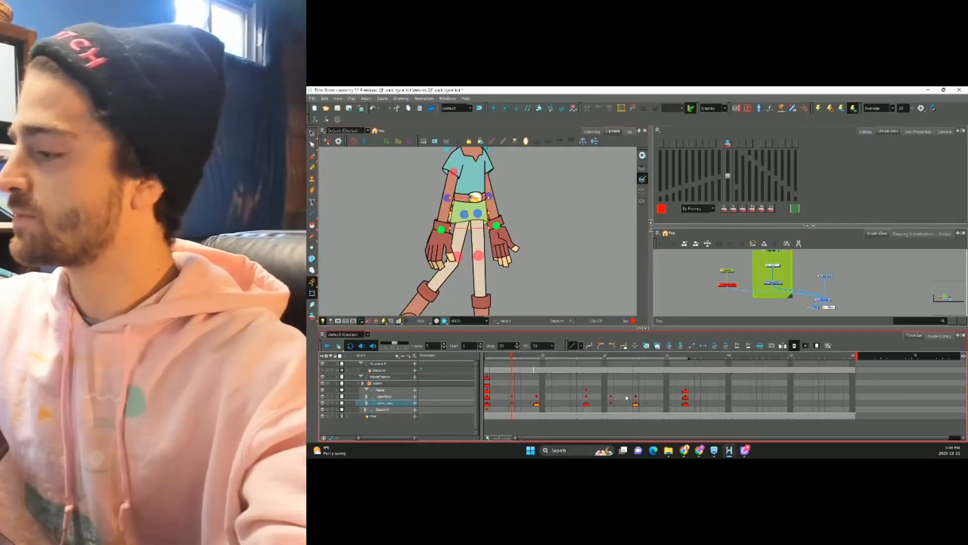
Go to the lower body's key on frame 21 and select the hips of the down pose
left_click(611, 403)
key("Escape")
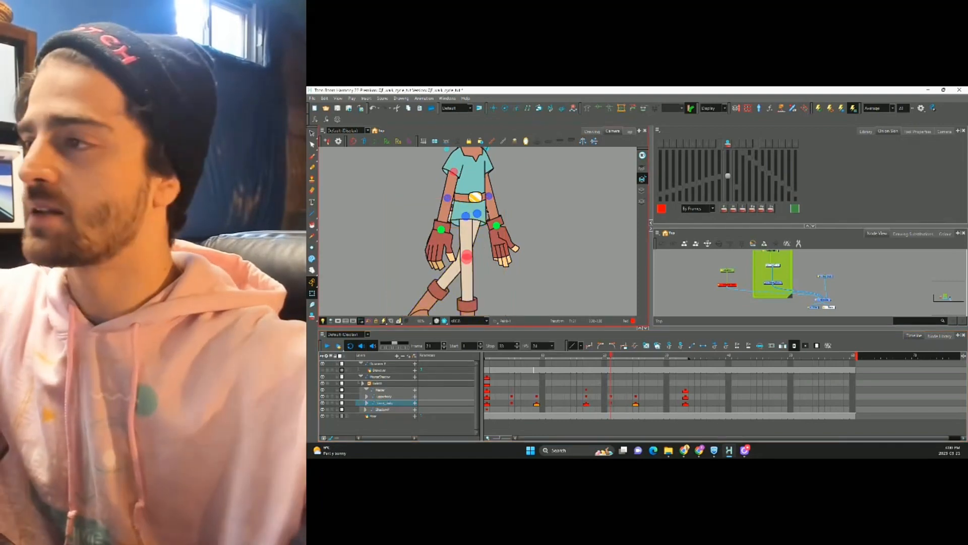
left_click(487, 211)
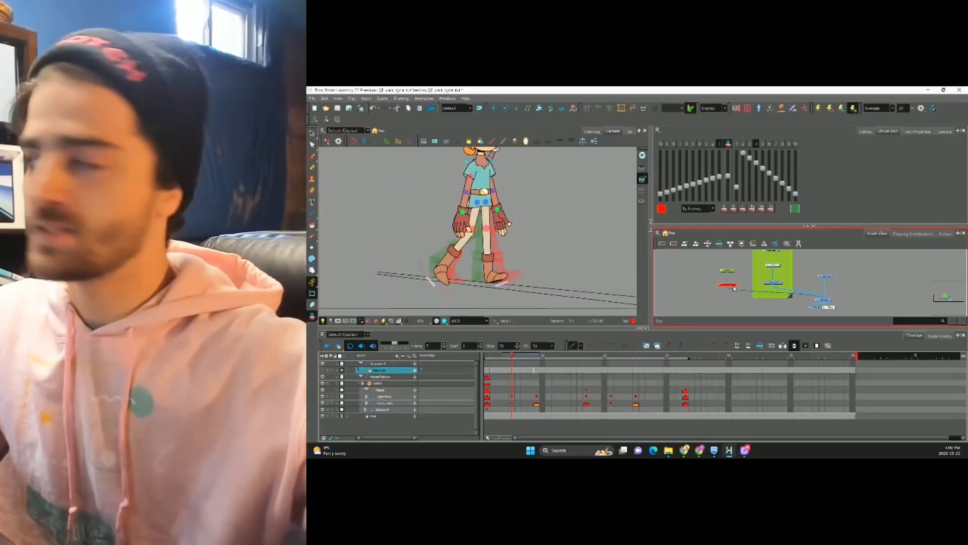
Fit both boots to the red drawover on frame 5, with the front boot flat on the floor
scroll(481, 250, "up", 3)
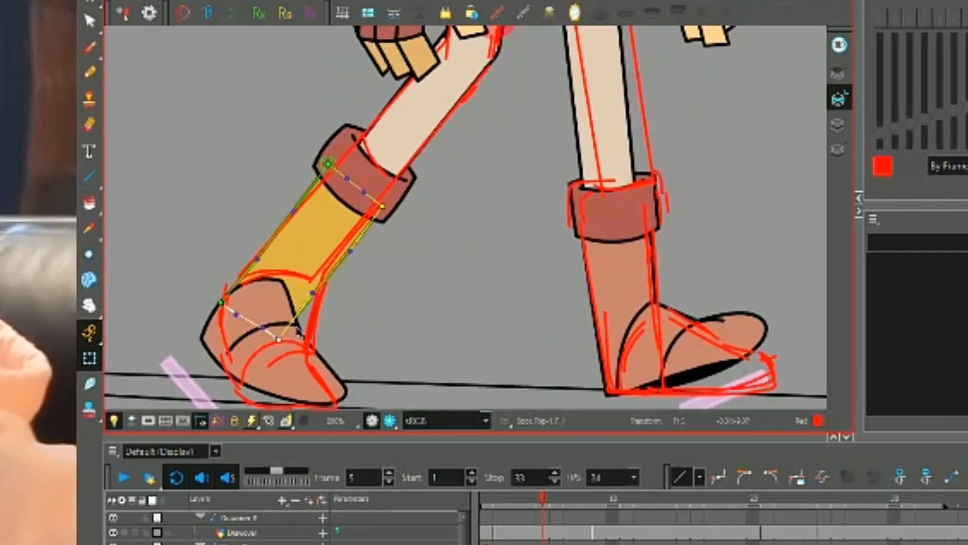
left_click(283, 361)
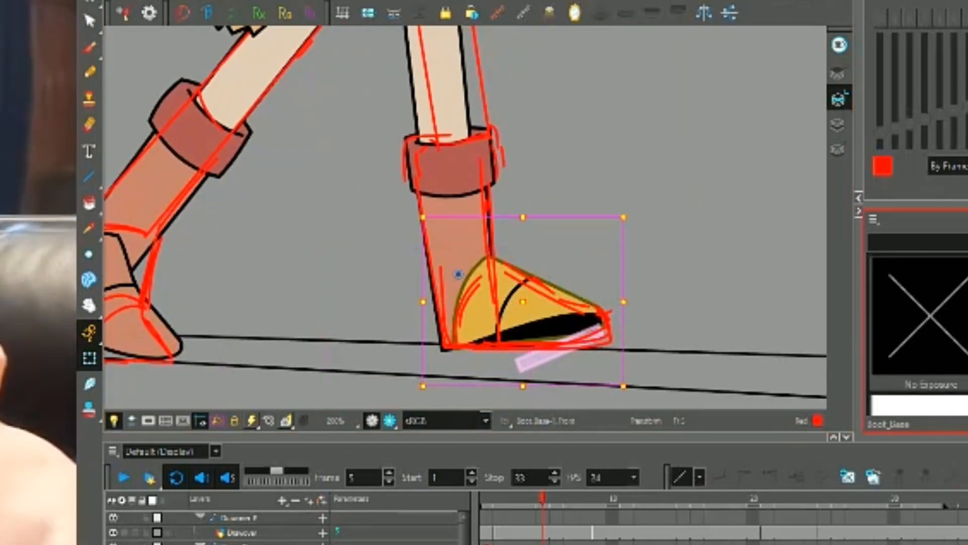
left_click_drag(559, 348, 553, 401)
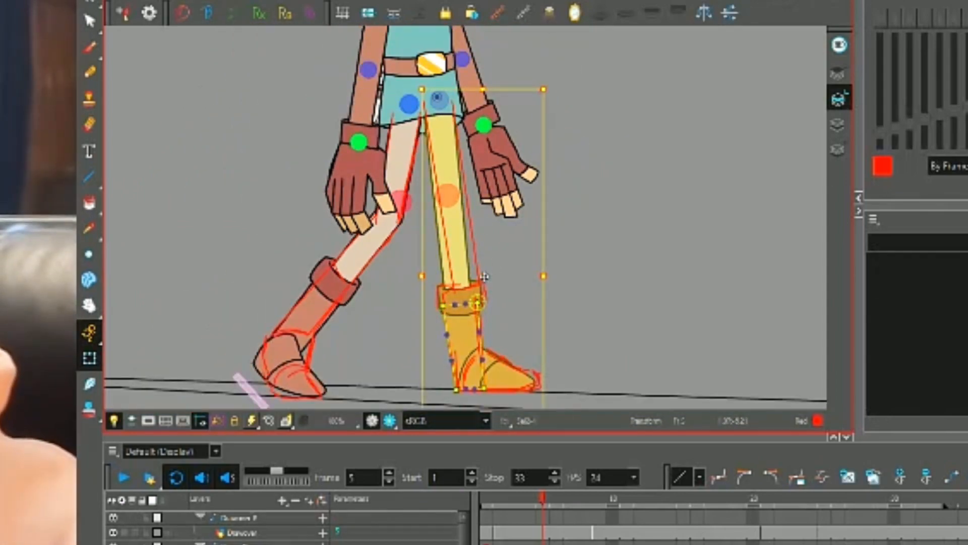
left_click_drag(485, 276, 494, 183)
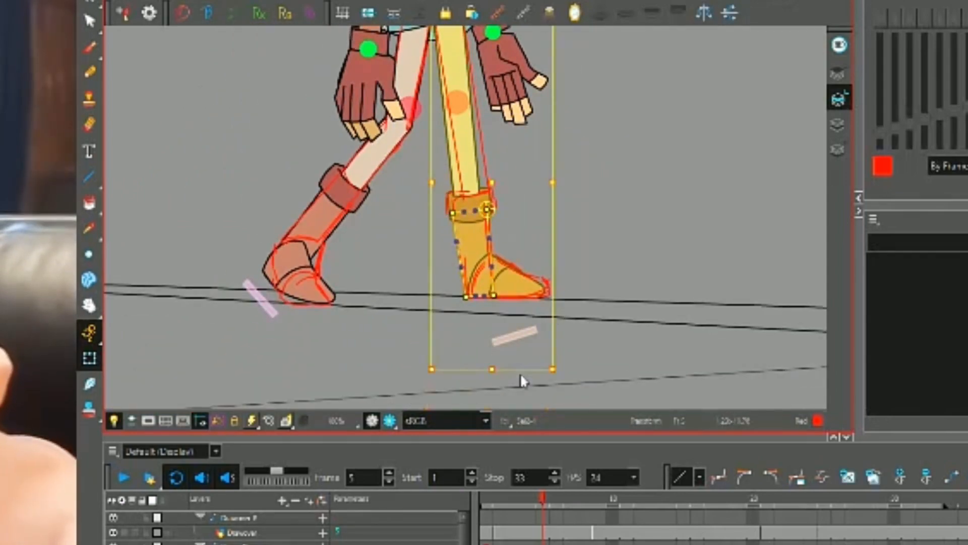
left_click_drag(518, 343, 497, 357)
key("1")
key("1")
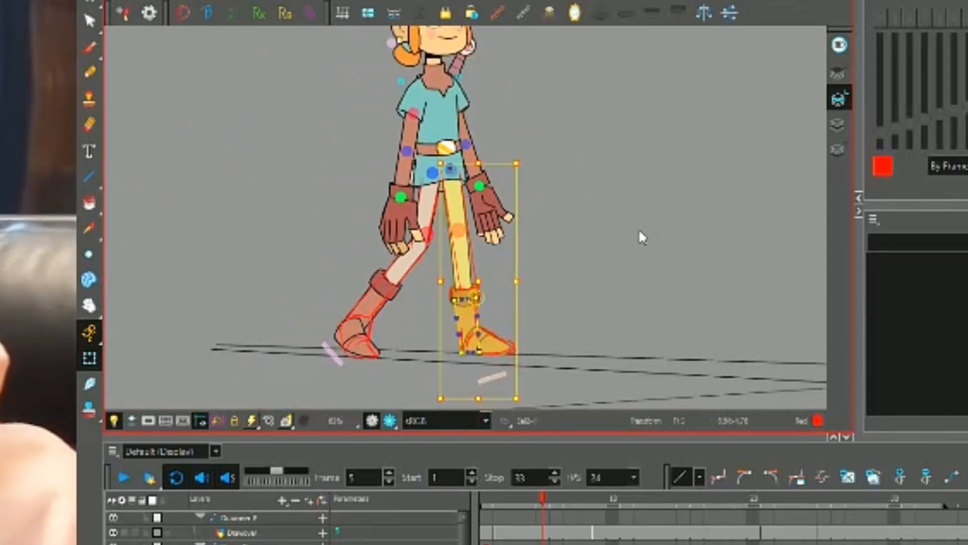
Fit the front boot's sole and the rear boot to the red drawover on frame 21
key("1")
key("2")
left_click_drag(540, 511, 768, 519)
key("2")
key("2")
key("2")
left_click(515, 338)
left_click_drag(533, 348, 532, 368)
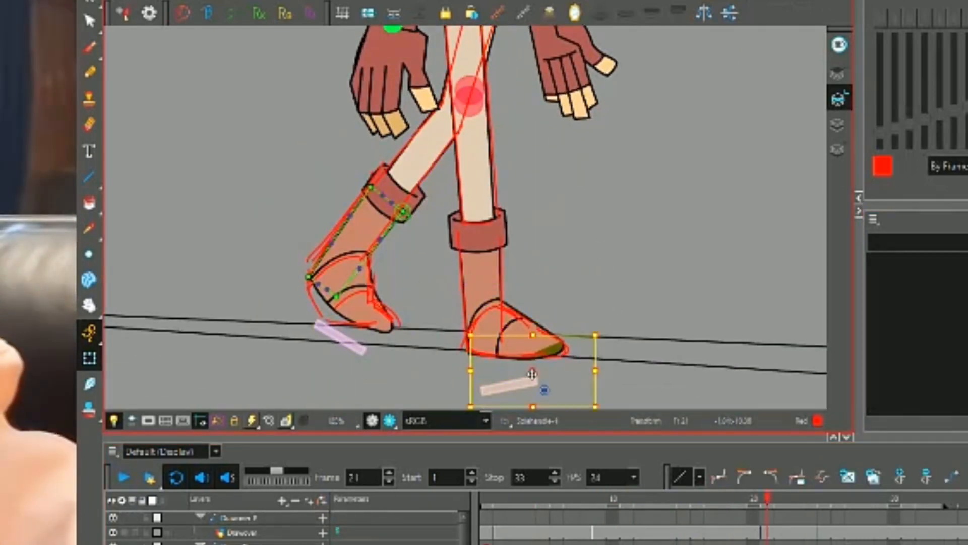
left_click_drag(454, 323, 500, 366)
left_click(403, 343)
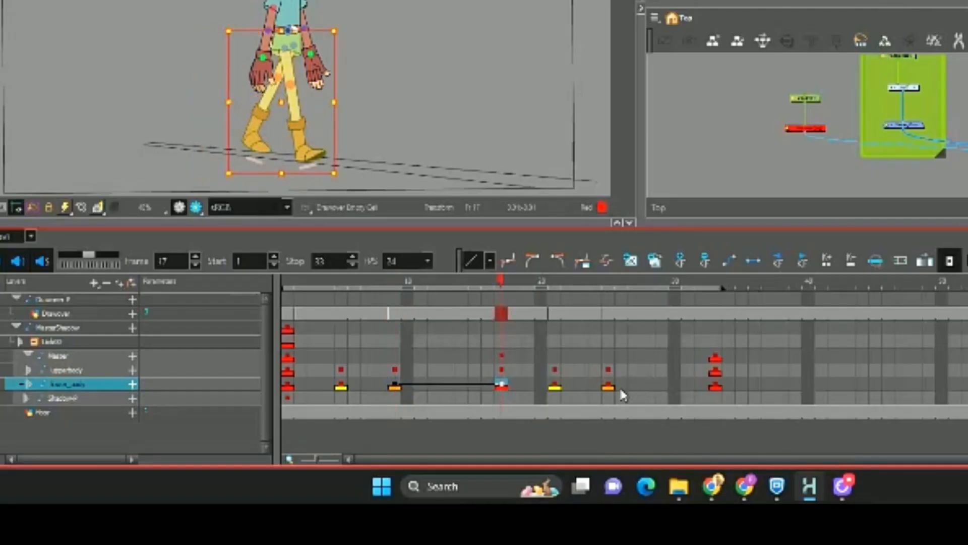
Swing the near leg forward on frame 13 to fit between the onion-skinned neighbouring poses
left_click(609, 385)
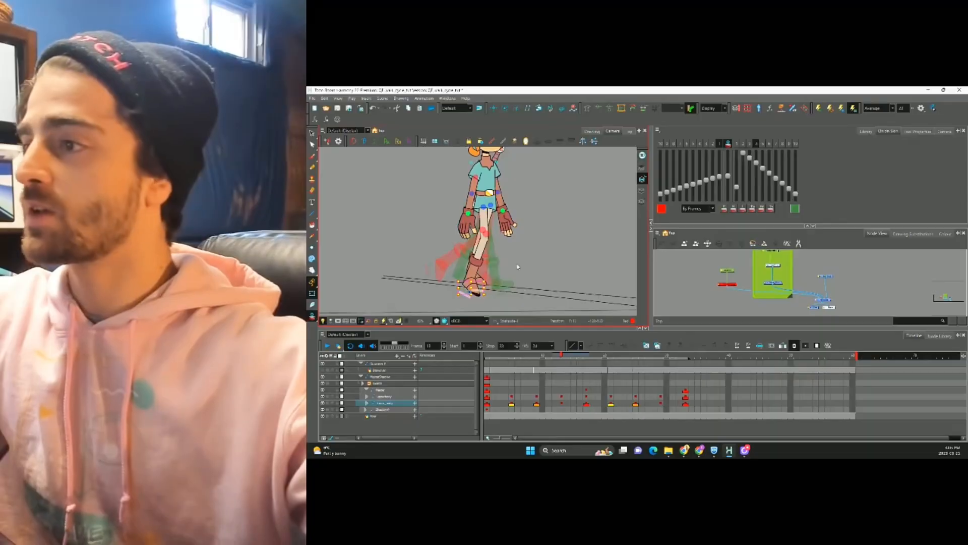
key("2")
key("2")
left_click_drag(523, 277, 525, 248)
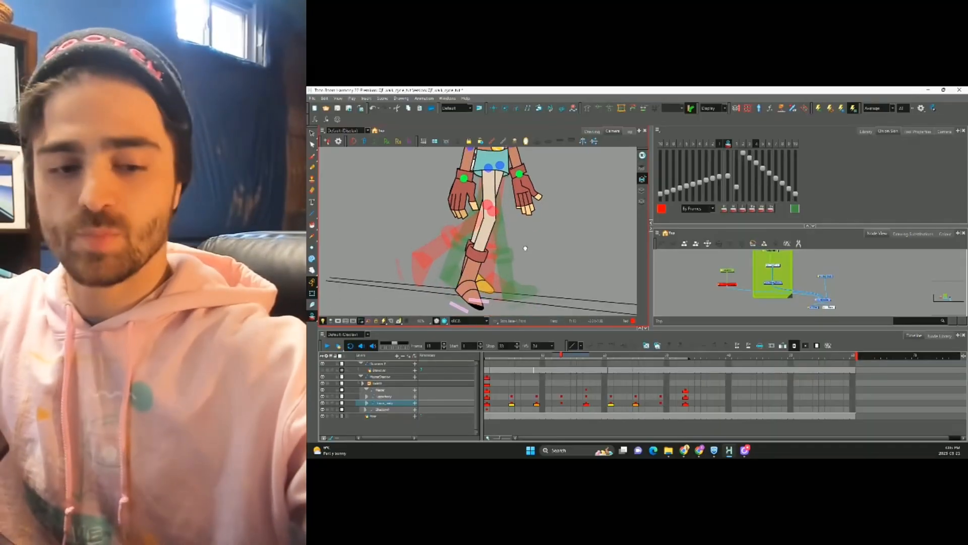
left_click(485, 280)
left_click(462, 306)
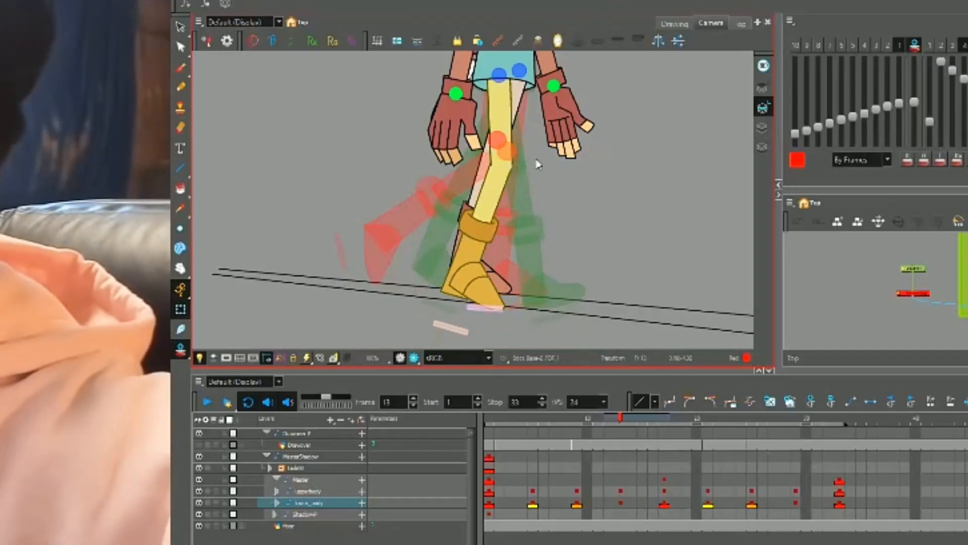
left_click_drag(528, 135, 523, 131)
mouse_move(574, 235)
left_mouse_down()
mouse_move(580, 173)
mouse_move(564, 231)
left_mouse_up()
left_click(474, 262)
key("b")
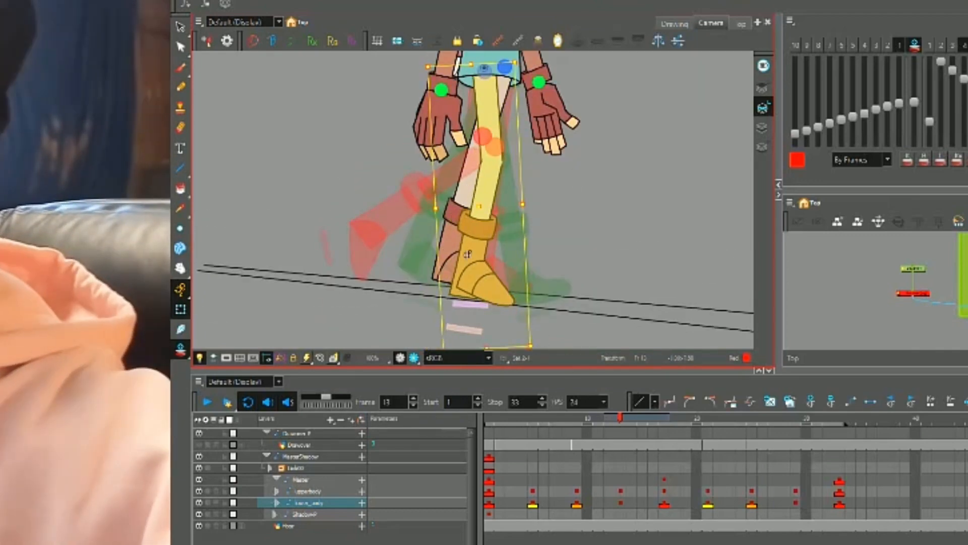
Refine the placement of the knee and boots in the frame 13 leg pose
key("2")
key("2")
left_click_drag(486, 313, 487, 252)
left_click(488, 269)
left_click(453, 205)
mouse_move(499, 198)
left_mouse_down()
mouse_move(471, 414)
mouse_move(488, 201)
left_mouse_up()
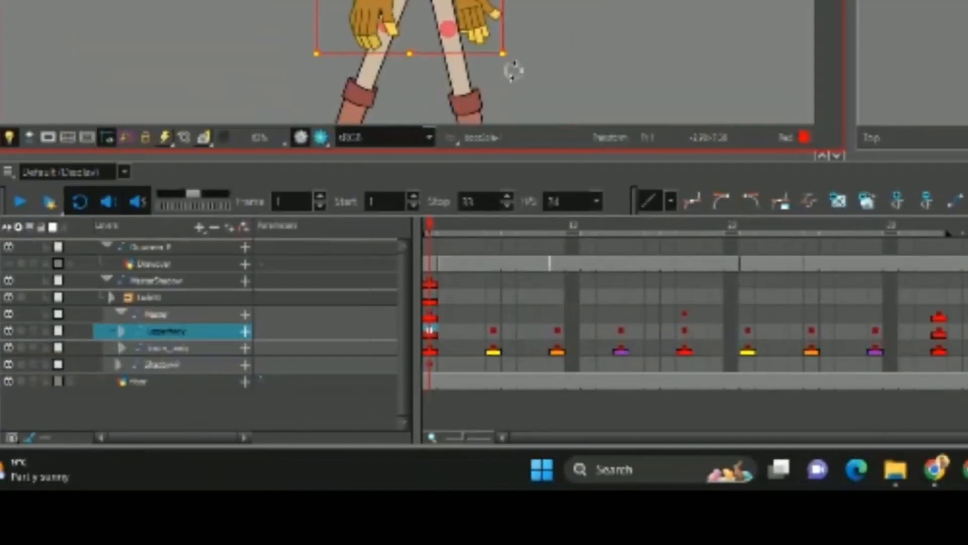
Expand the upper body layer and select the frame 1 keys of its head and arms-torso layers
left_click(121, 331)
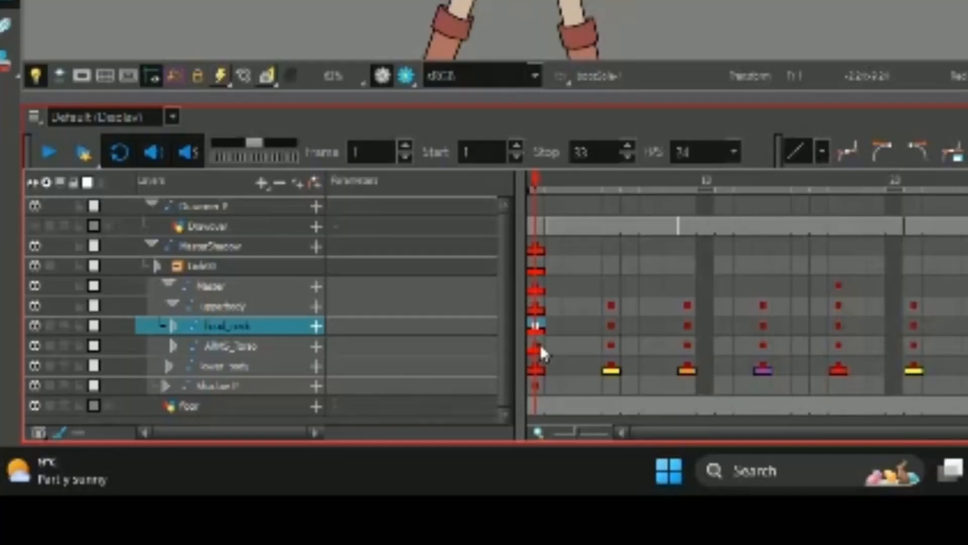
left_click(536, 345)
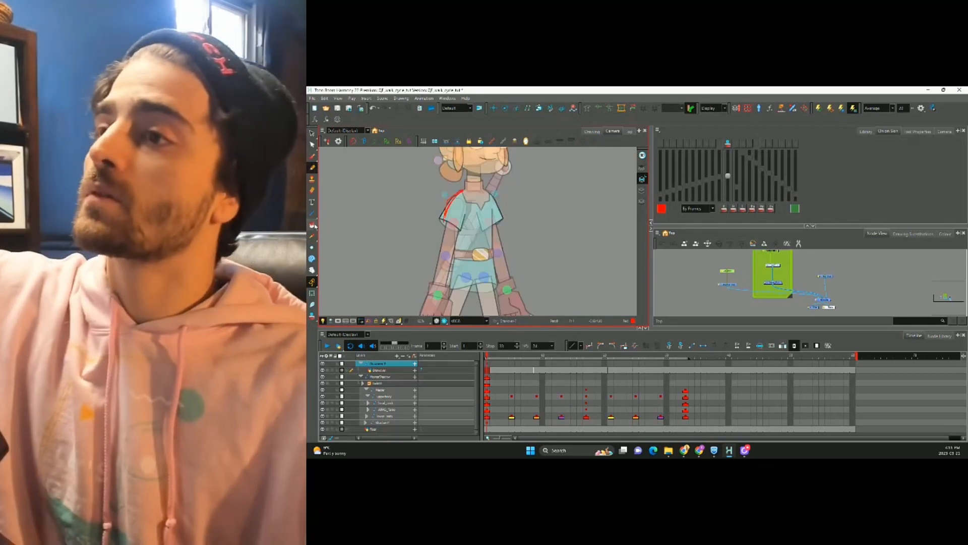
Undo the last shoulder stroke and sketch the near arm's swing in red on the frame 1 drawover
key("ctrl+z")
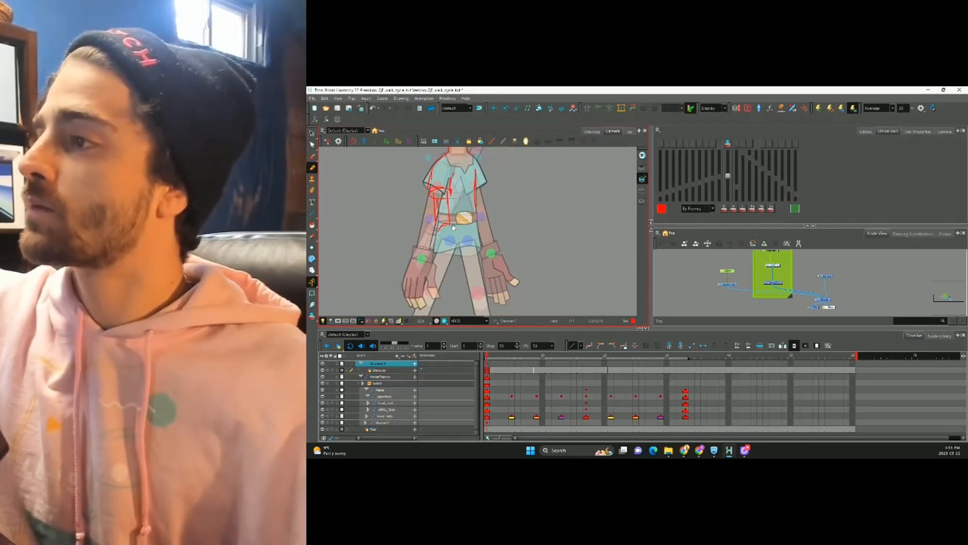
left_click_drag(437, 233, 460, 250)
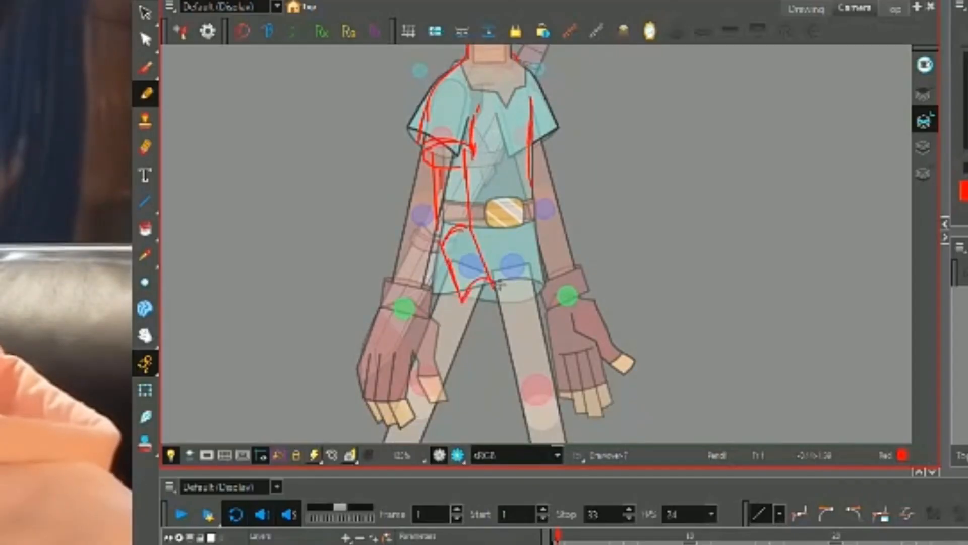
left_click_drag(429, 279, 425, 398)
left_click_drag(511, 174, 537, 192)
left_click_drag(536, 195, 550, 248)
left_click_drag(537, 259, 529, 280)
left_click_drag(553, 254, 569, 198)
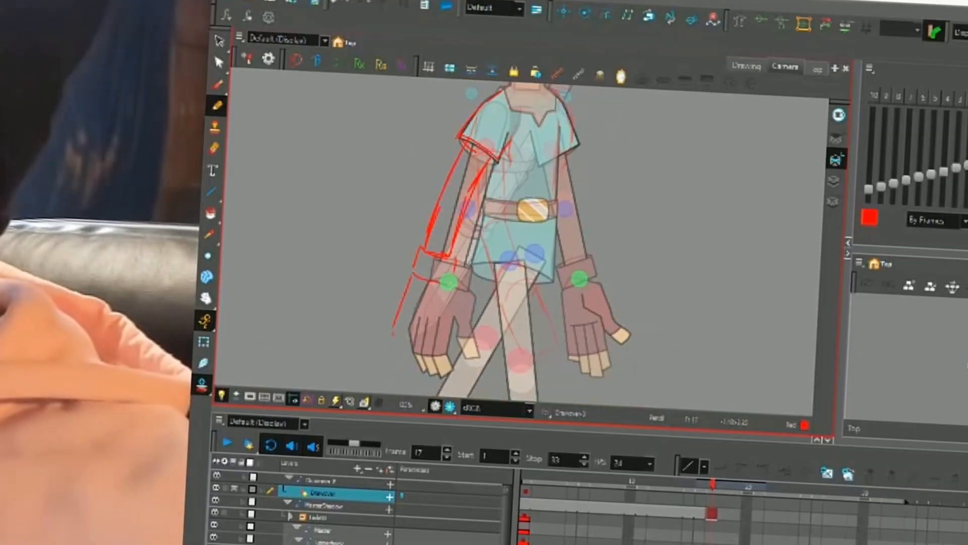
Sketch both arms' opposite swing in red from the shoulders down on the frame 17 drawover
left_click_drag(455, 287, 453, 313)
left_click_drag(453, 312, 423, 373)
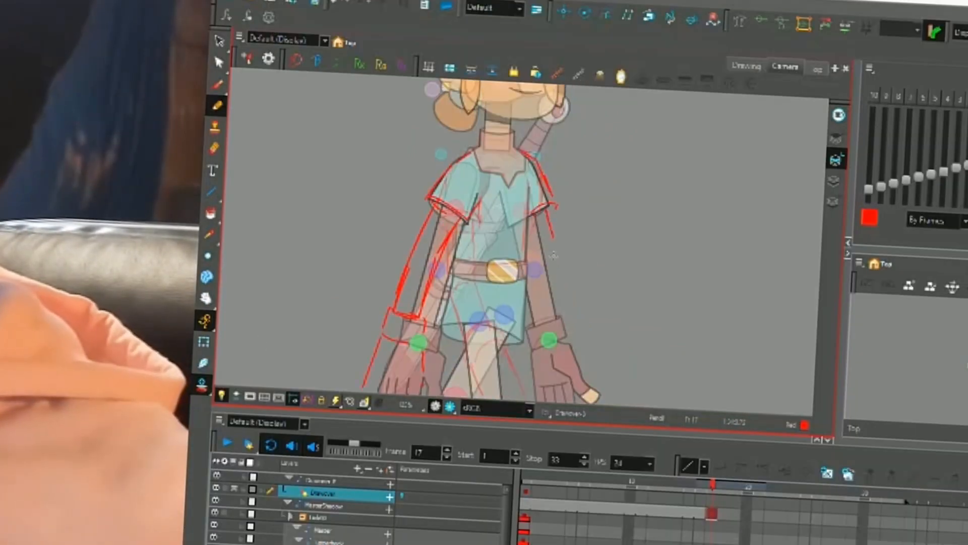
left_click_drag(596, 356, 584, 298)
scroll(584, 298, "down", 4)
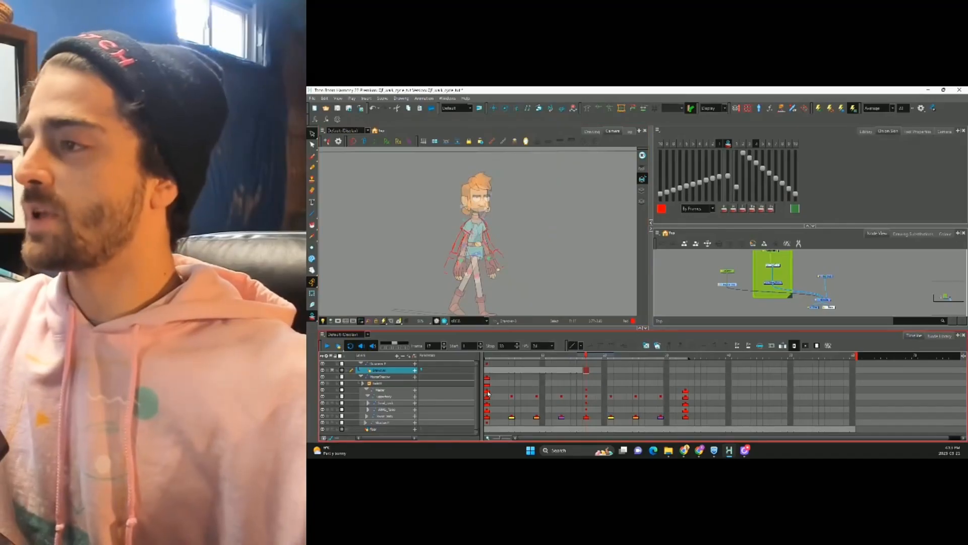
Return to the upper body's pose on frame 1 and turn off onion skinning
left_click(487, 403)
scroll(476, 232, "up", 2)
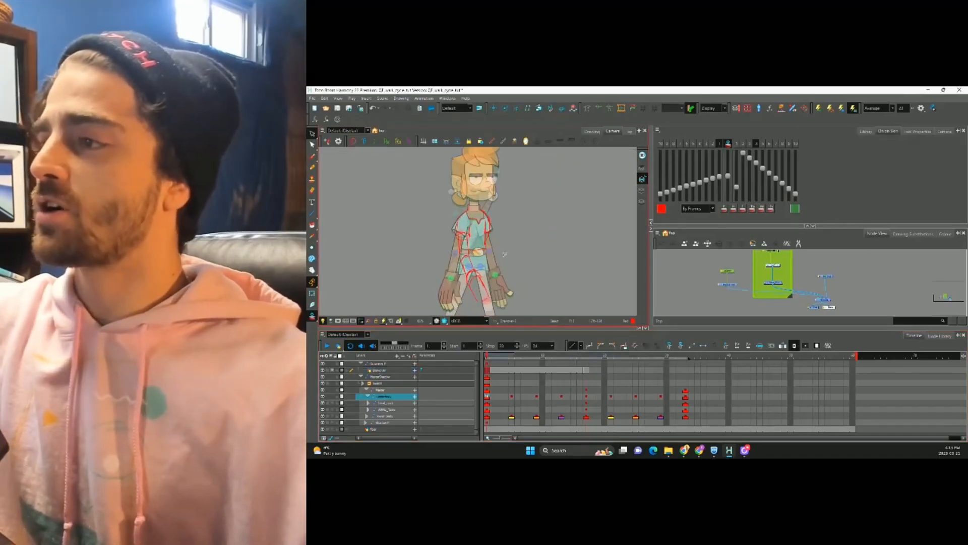
left_click(728, 143)
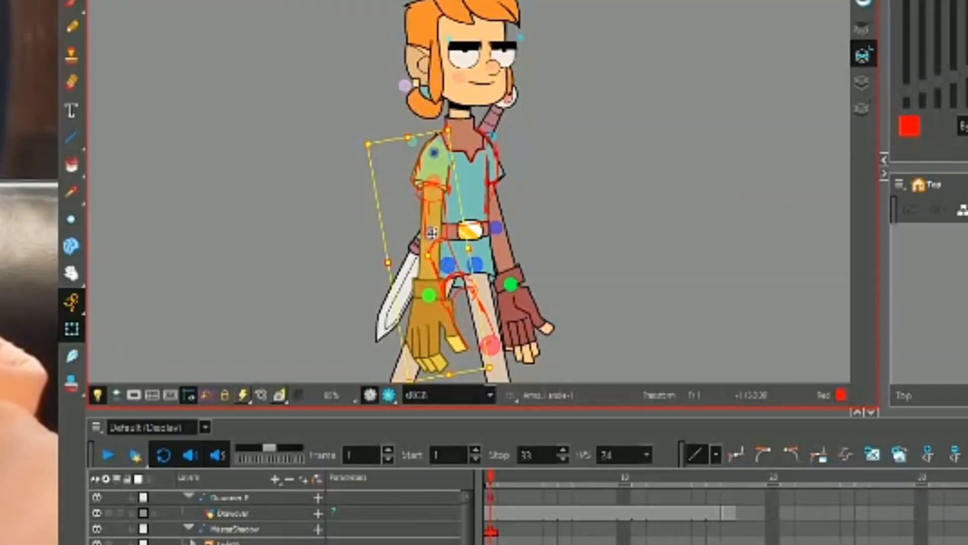
Rotate the arms on frame 1 to match the red drawover and reshape the near sleeve around the shoulder
left_click(432, 233)
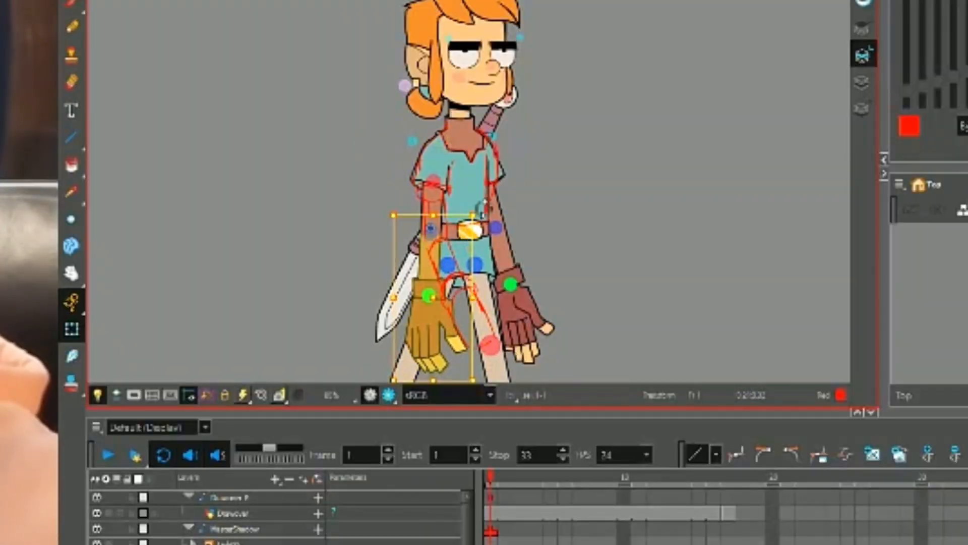
left_click_drag(482, 204, 475, 185)
left_click(491, 136)
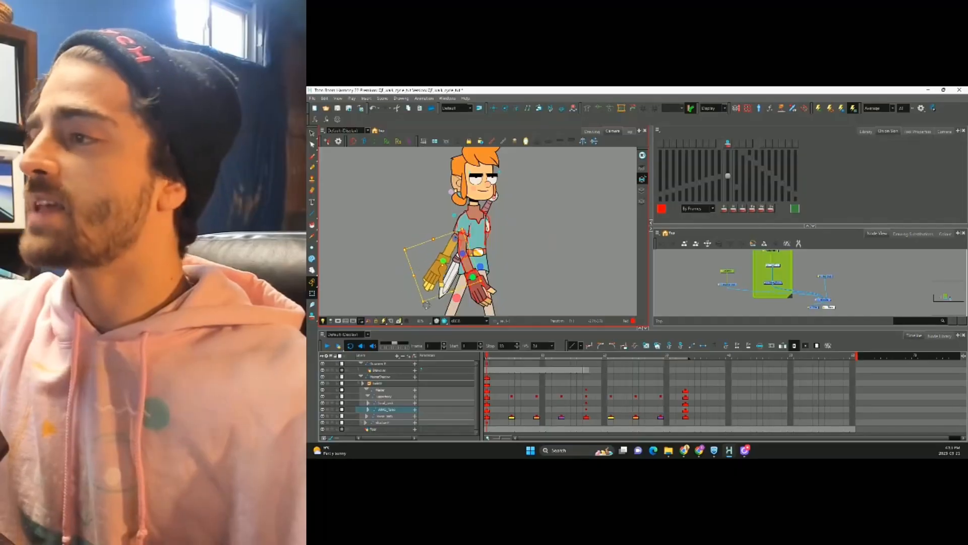
left_click(436, 275)
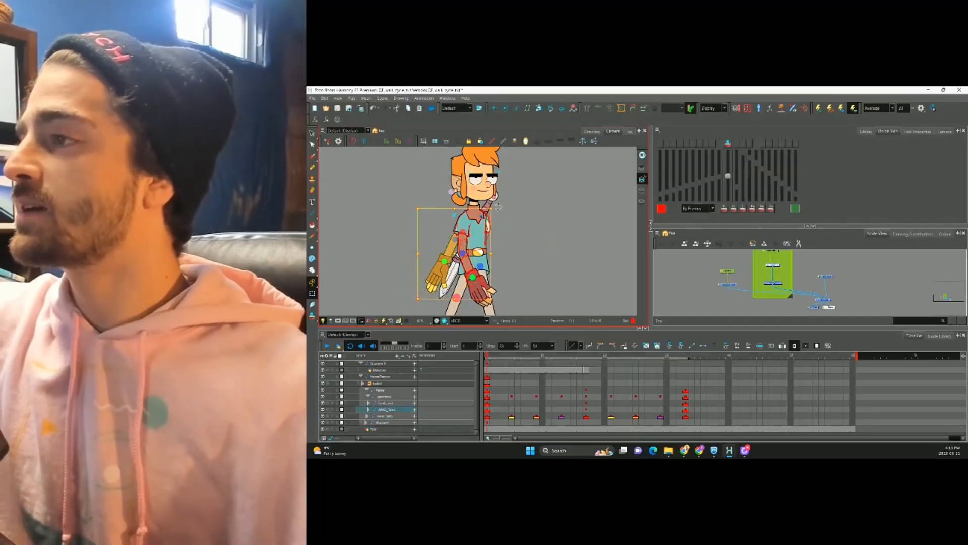
left_click_drag(418, 303, 453, 315)
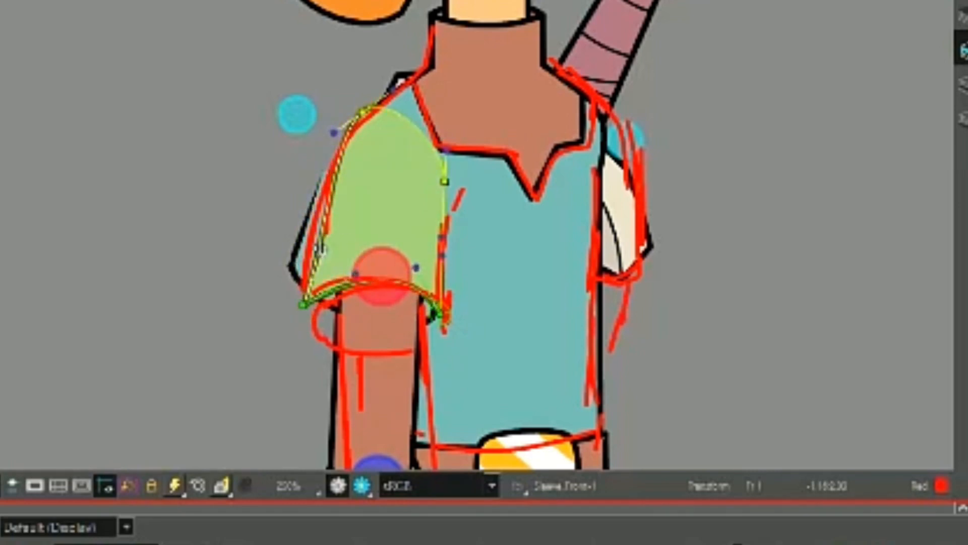
left_click(301, 269)
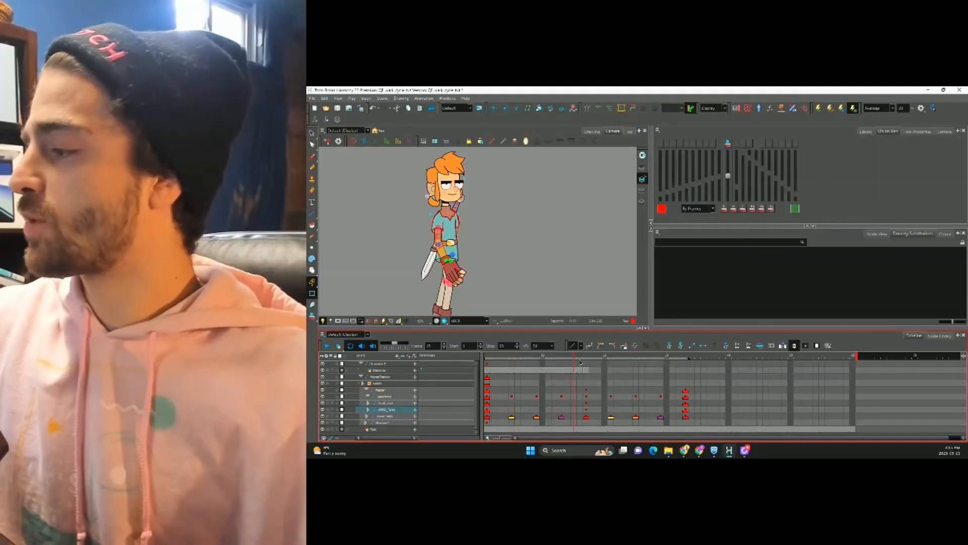
Rotate both arms from the shoulders on frame 17 to match the opposite swing in the red drawover
key("b")
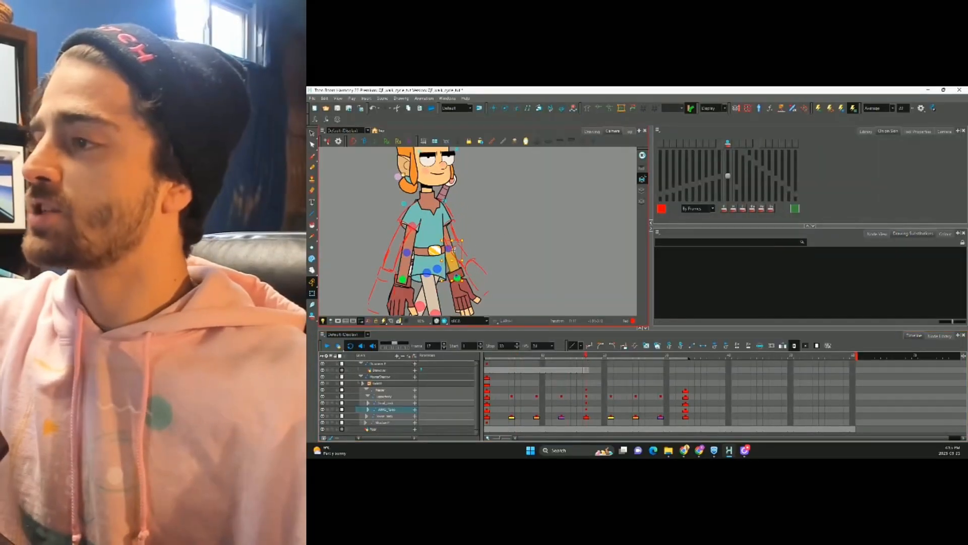
key("b")
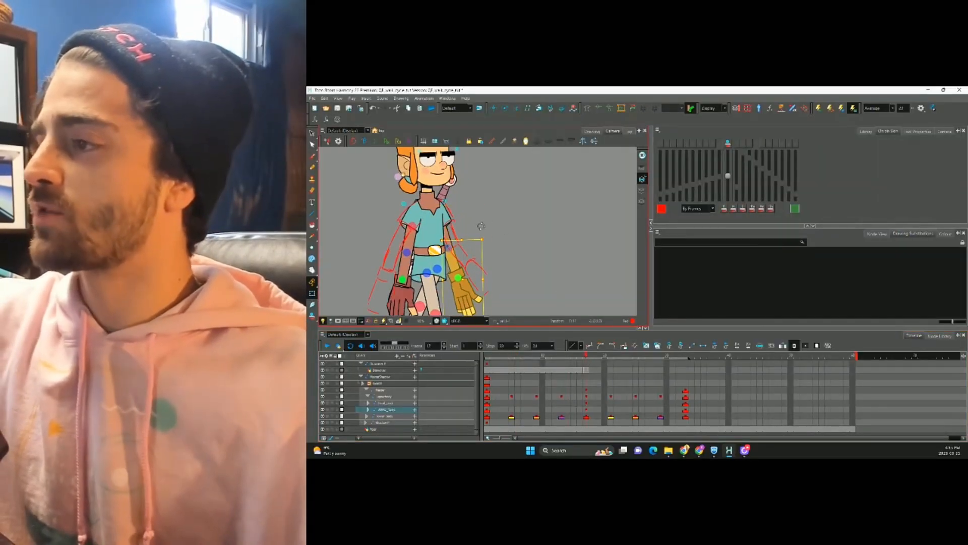
left_click(444, 200)
key("b")
left_click_drag(506, 195, 504, 189)
left_click(404, 204)
left_click_drag(385, 199, 389, 193)
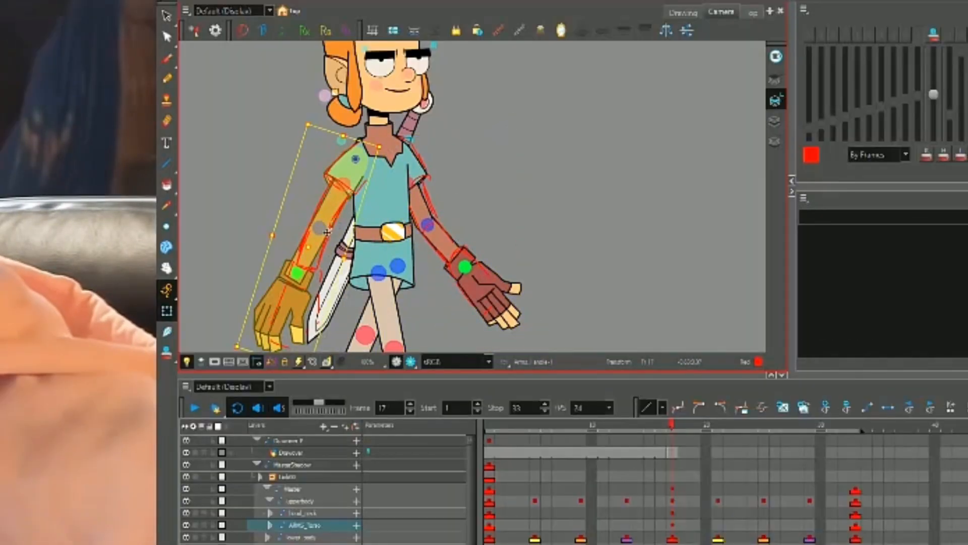
left_click(394, 249)
left_click_drag(409, 245, 408, 239)
Realign the near arm's wrist cuff and joint with the red drawover on frame 17
key("space")
left_click_drag(510, 175, 624, 111)
key("2")
left_click(388, 270)
key("b")
left_click(646, 128)
key("2")
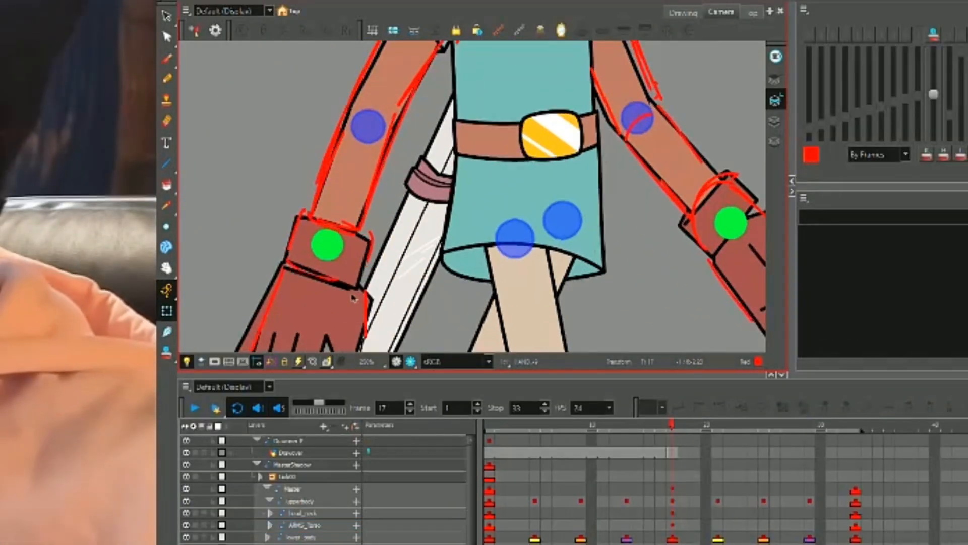
left_click(327, 244)
mouse_move(327, 244)
left_mouse_down()
mouse_move(322, 267)
mouse_move(329, 234)
left_mouse_up()
key("[")
key("b")
key("Escape")
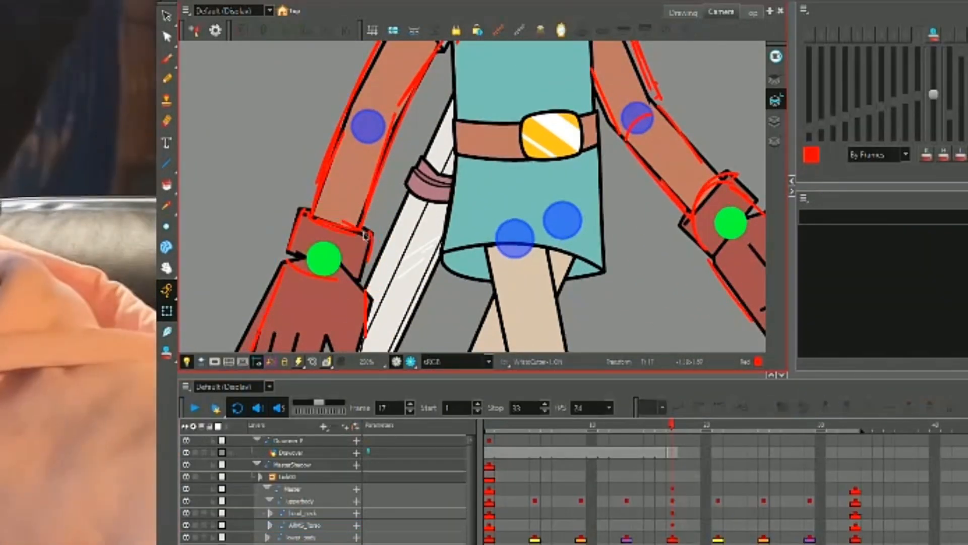
Adjust the near forearm and hand at the wrist on frame 17, and select the far hand
left_click(335, 313)
key("b")
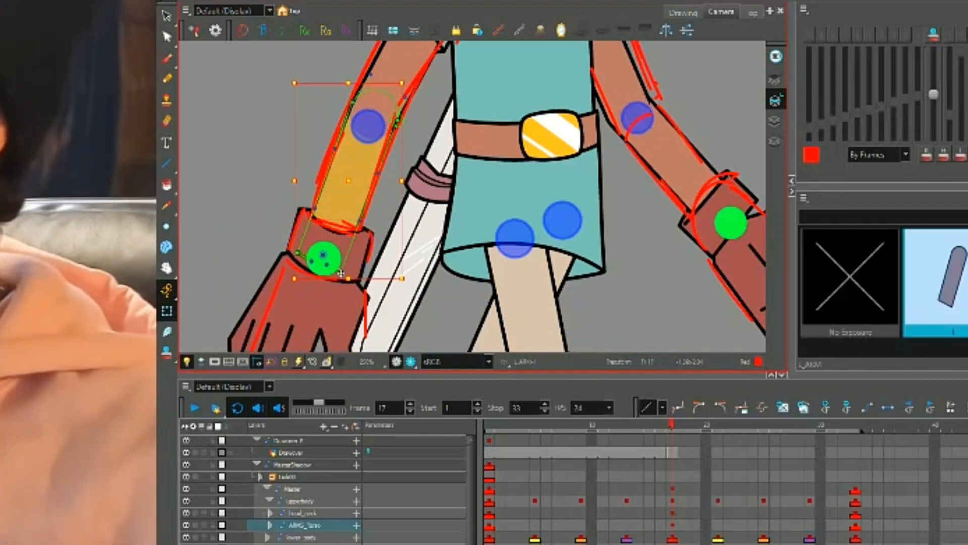
key("Escape")
left_click_drag(325, 259, 300, 324)
key("1")
key("1")
mouse_move(756, 221)
left_mouse_down()
mouse_move(493, 225)
mouse_move(459, 202)
left_mouse_up()
left_click(496, 268)
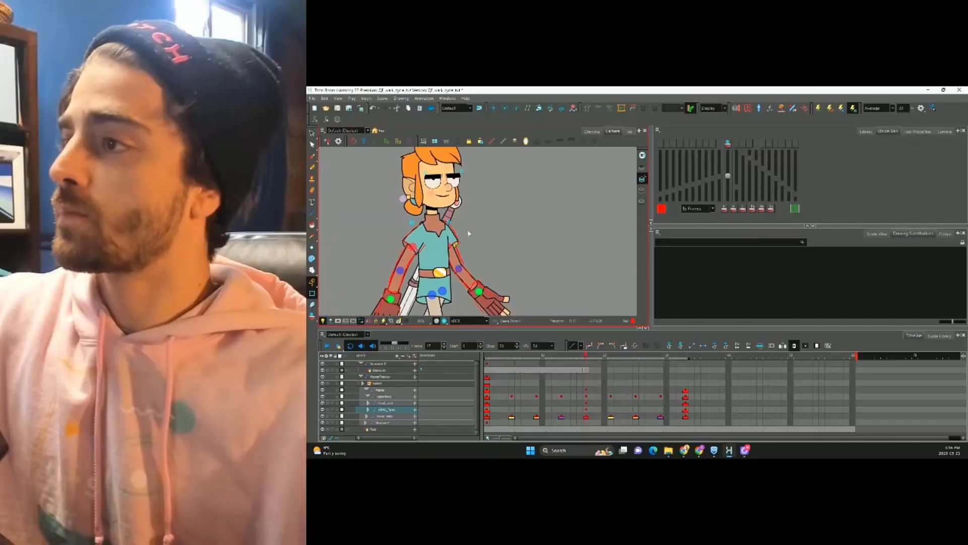
Undo the last five changes to the arm pose
key("1")
key("1")
key("ctrl+z")
key("ctrl+z")
key("ctrl+z")
key("ctrl+z")
key("ctrl+z")
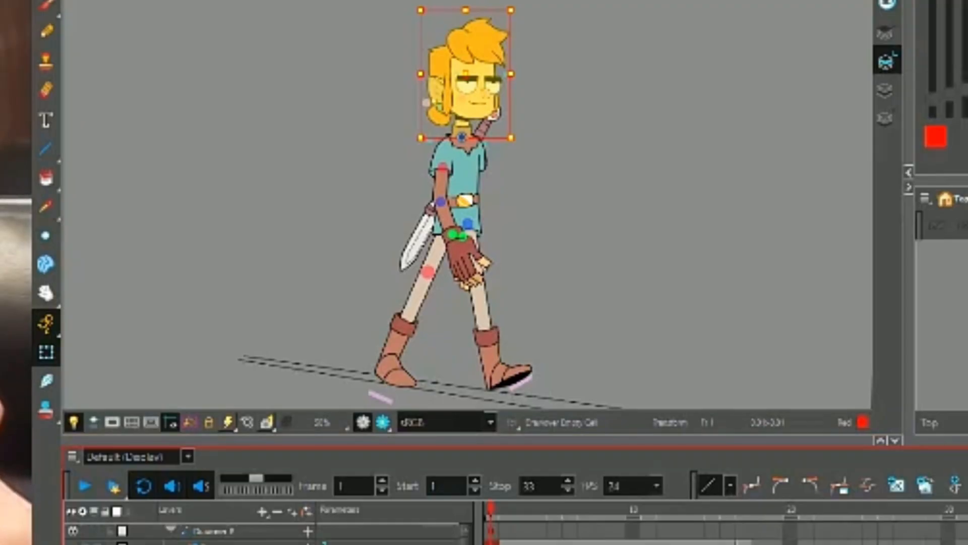
Ease the arms-torso motion with a right time ratio of 45 on frame 1 and a left time ratio of 45 on frame 17
left_click(742, 508)
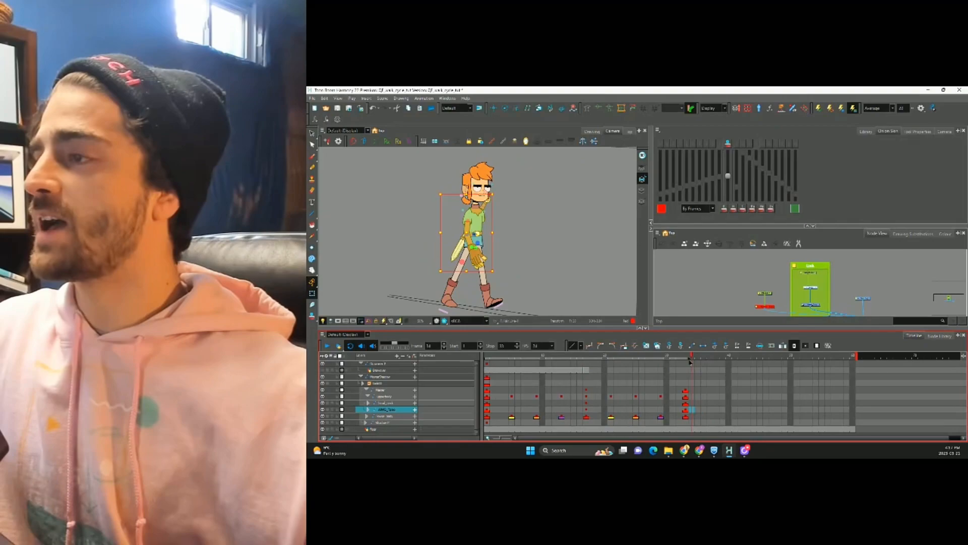
left_click_drag(690, 362, 660, 373)
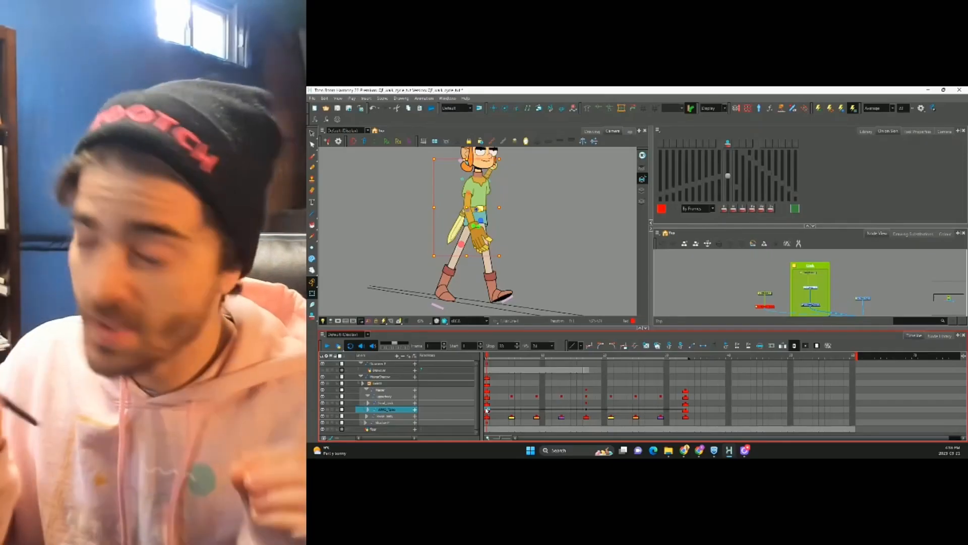
left_click(635, 346)
double_click(675, 291)
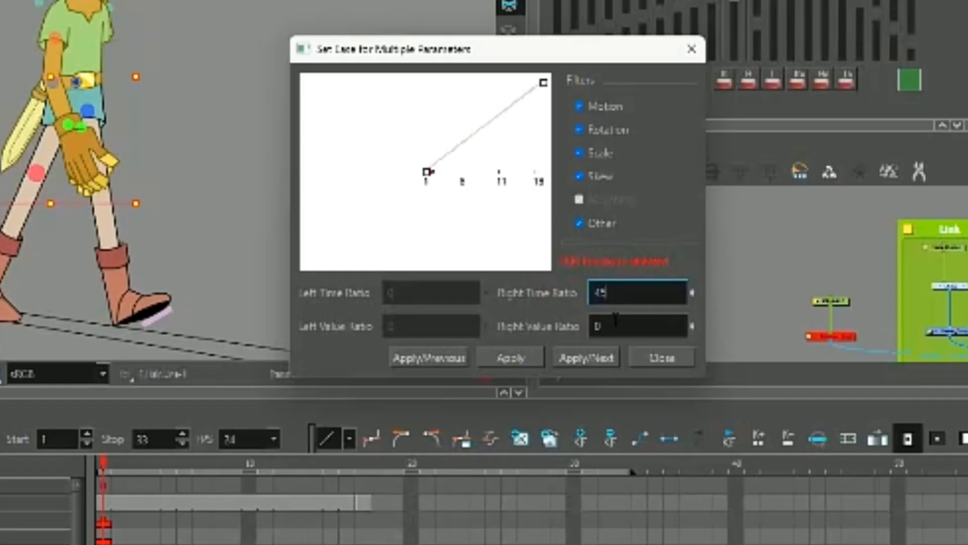
left_click(604, 358)
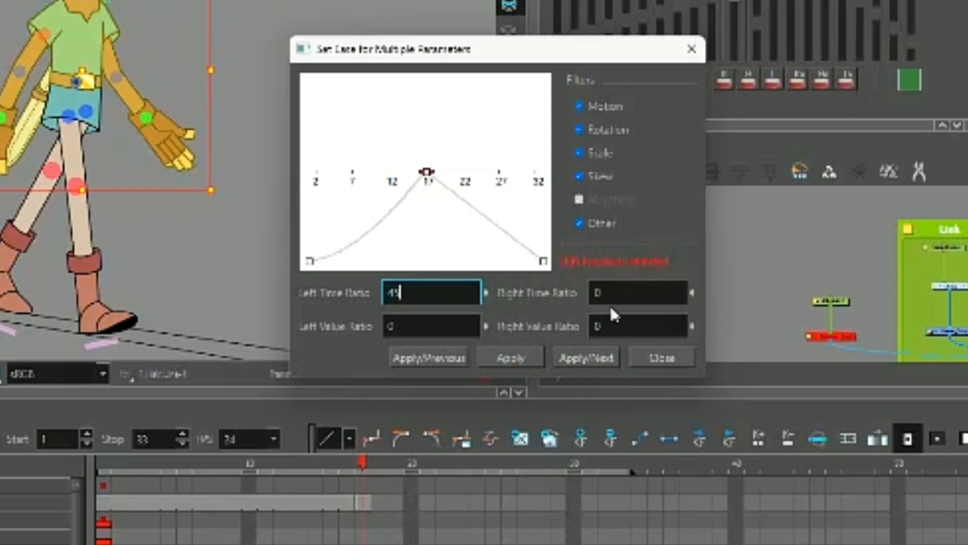
left_click(593, 358)
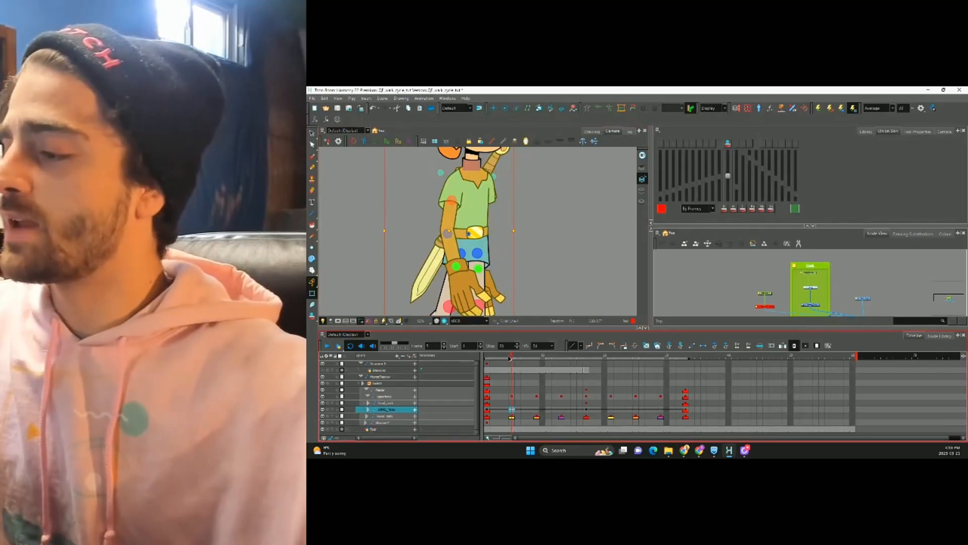
Adjust the near forearm and hand on the down poses at frames 5 and 21, and reshape the near cuff on frame 21
left_click(453, 247)
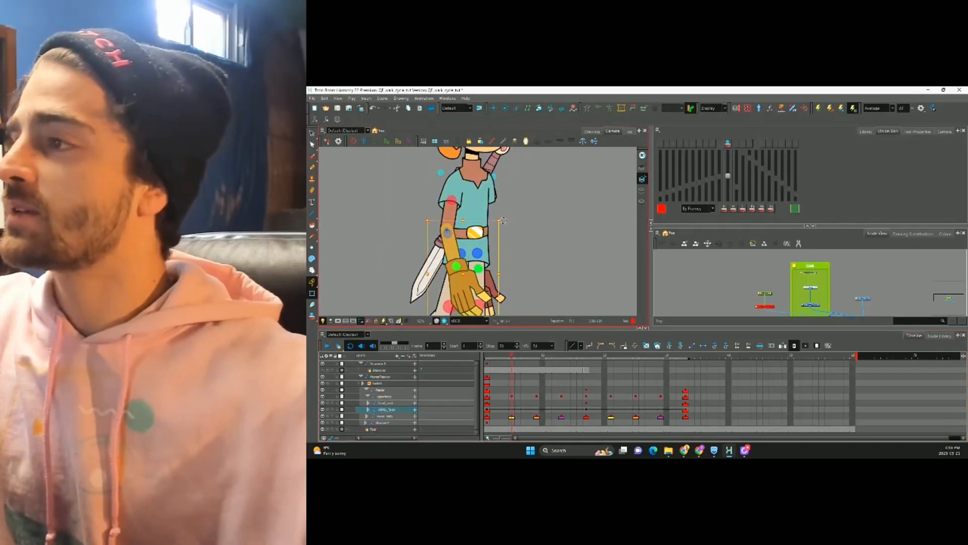
left_click(483, 254)
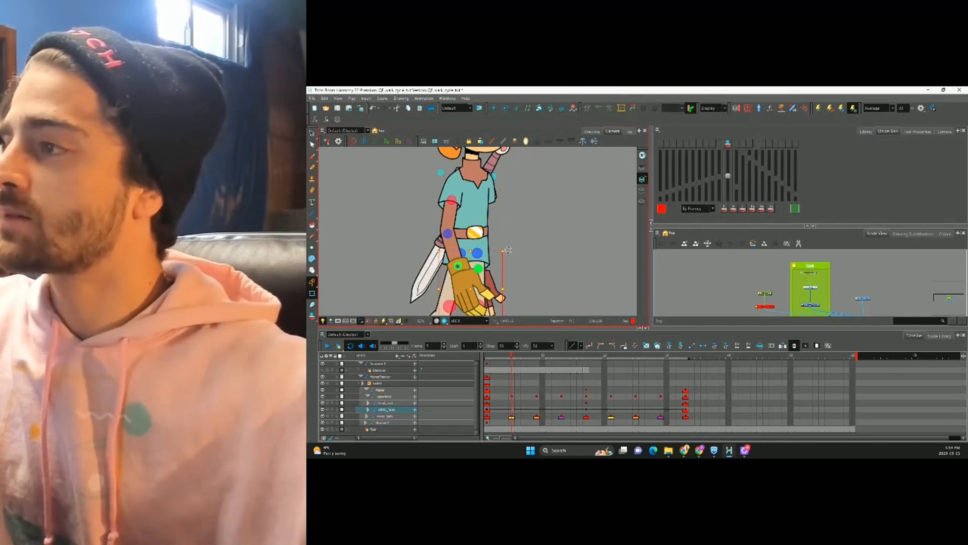
scroll(483, 230, "up", 2)
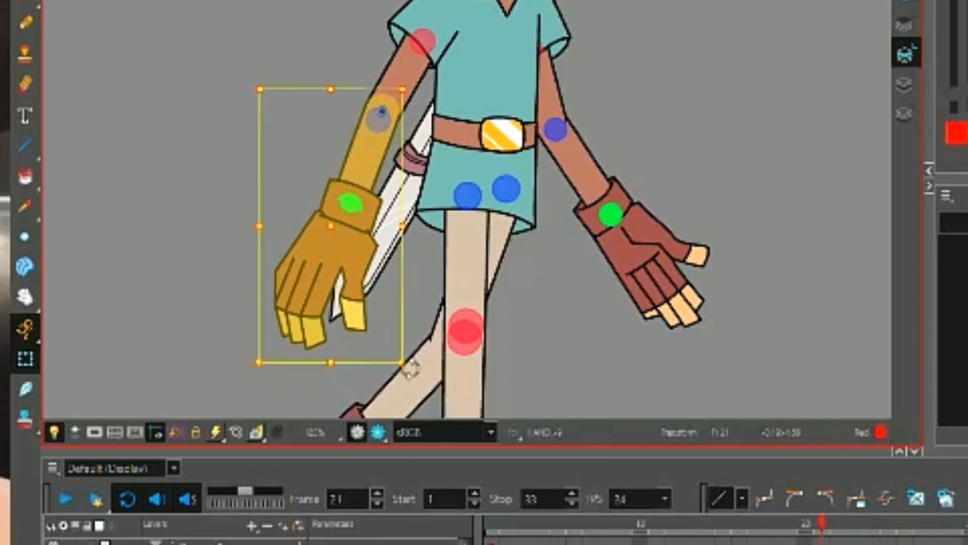
scroll(468, 195, "up", 3)
left_click(186, 274)
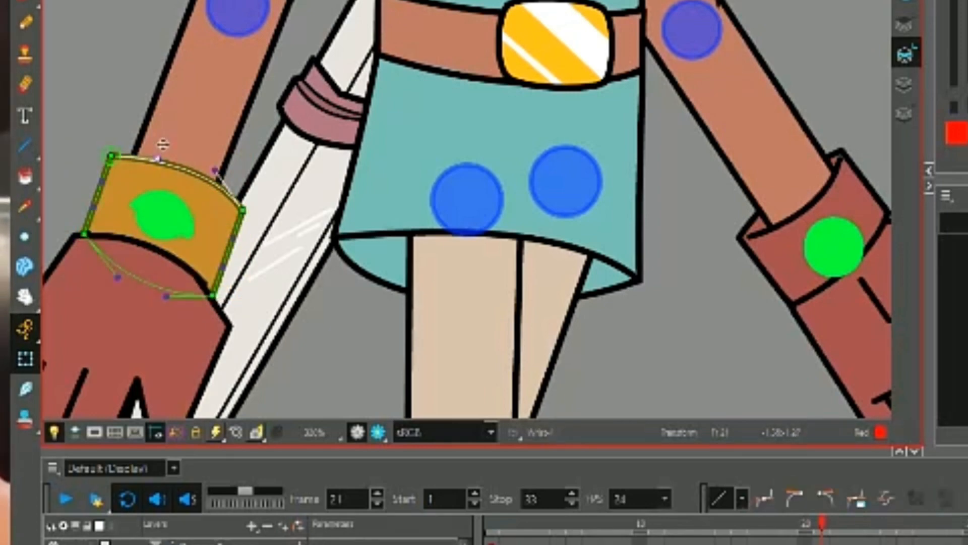
scroll(329, 181, "down", 3)
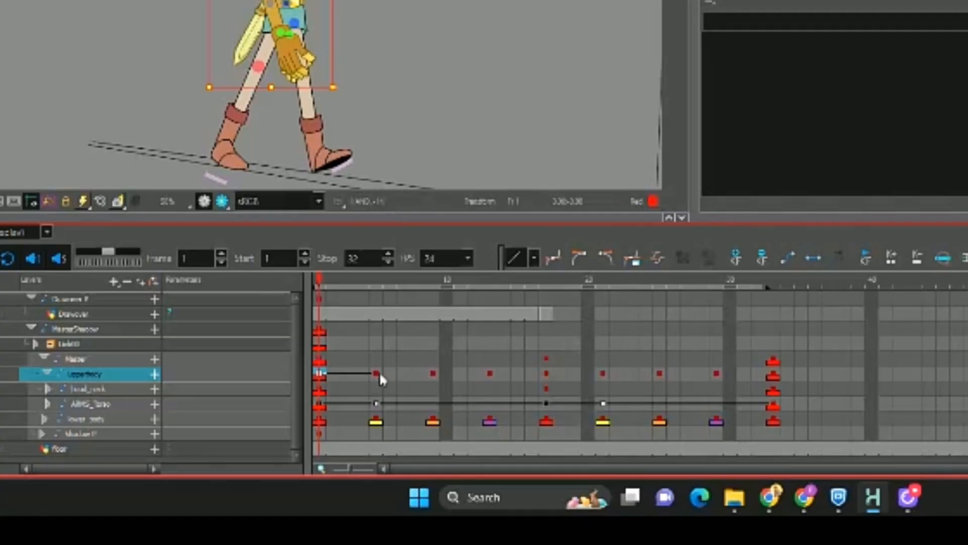
Convert the upper body keys on frames 5 to 29 to motion keyframes and select the lower body keys on frames 1 to 29
left_click(378, 374)
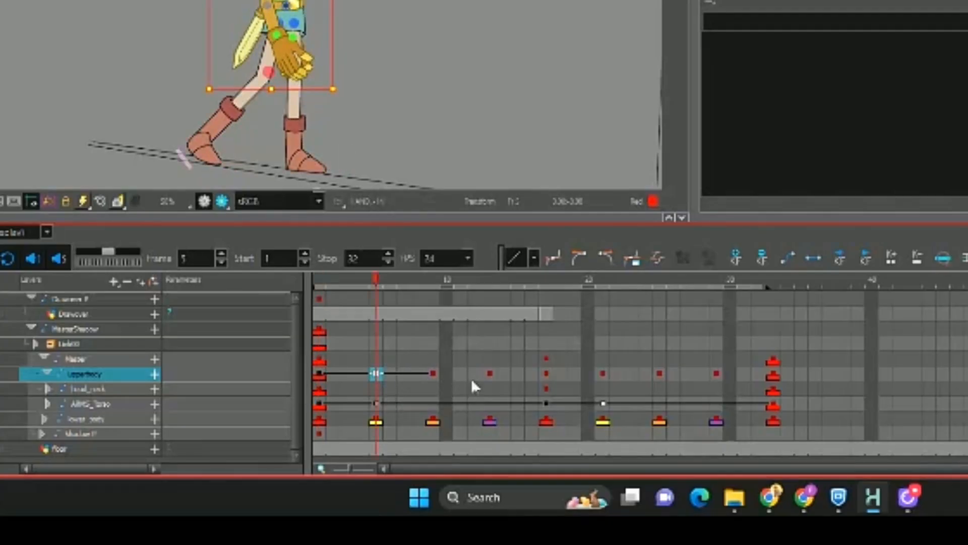
left_click(432, 374)
left_click(490, 374)
left_click(546, 374)
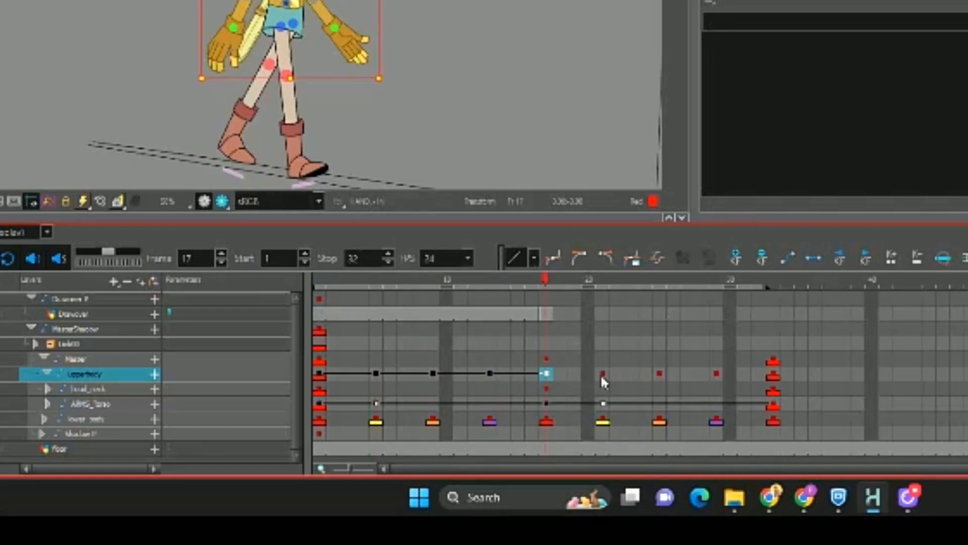
left_click(603, 374)
left_click(660, 373)
left_click(716, 373)
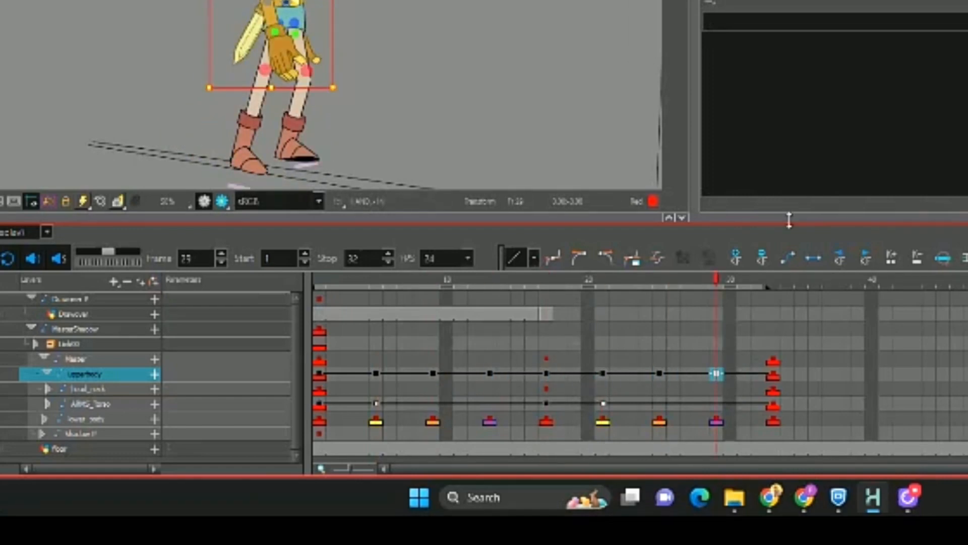
left_click_drag(319, 421, 717, 421)
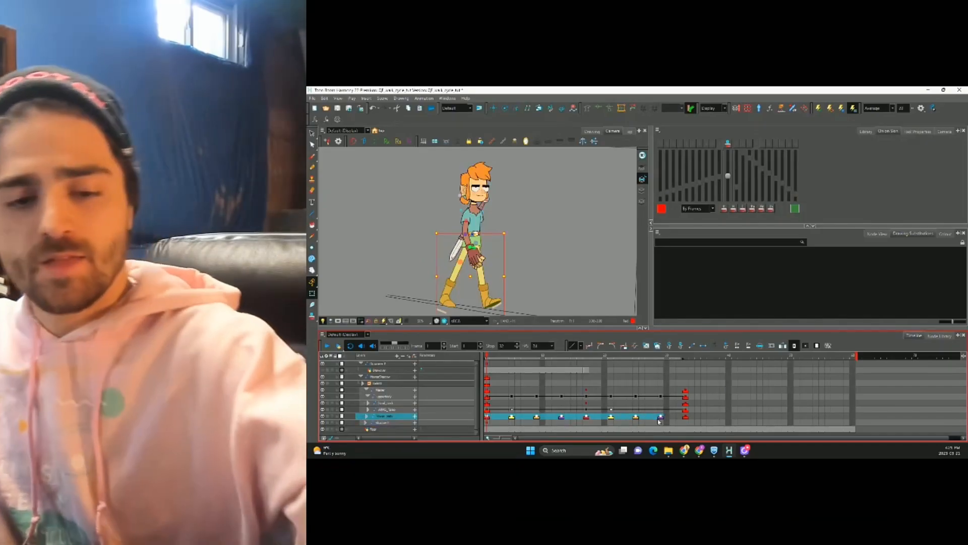
Select the whole head through its parent layers on frame 9, starting from the far eye
left_click(488, 397)
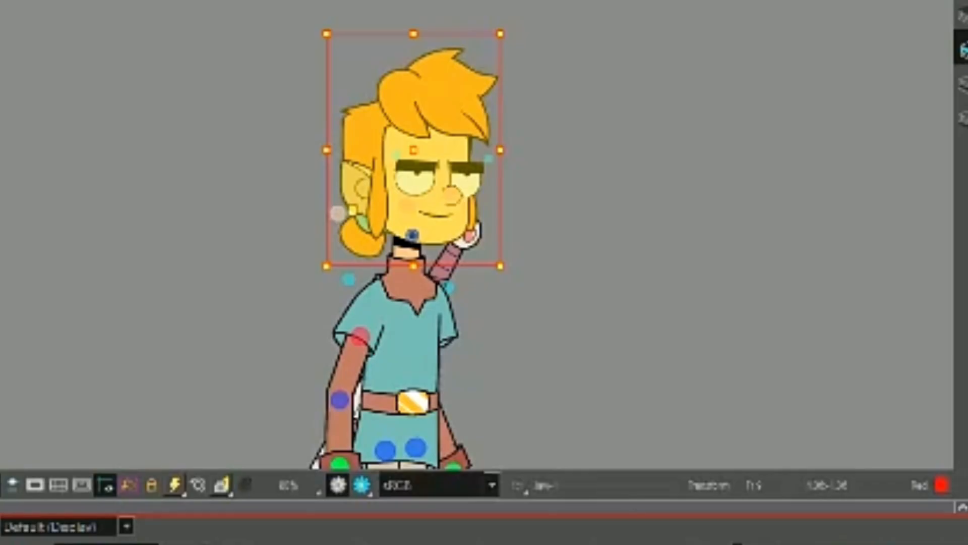
scroll(495, 201, "up", 4)
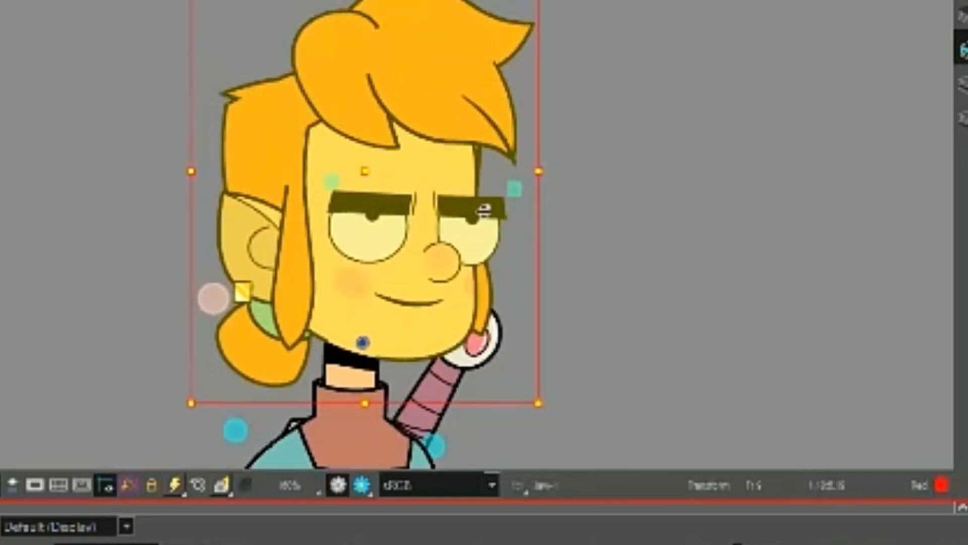
left_click(497, 199)
key("b")
key("b")
key("b")
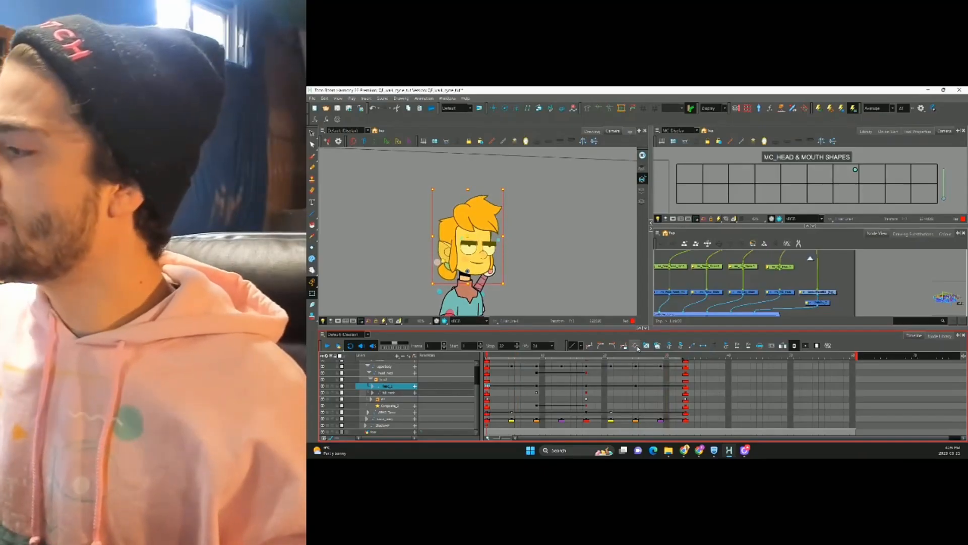
Play back the walk cycle and check the upper body's motion in the frames after the first contact pose
left_click(594, 203)
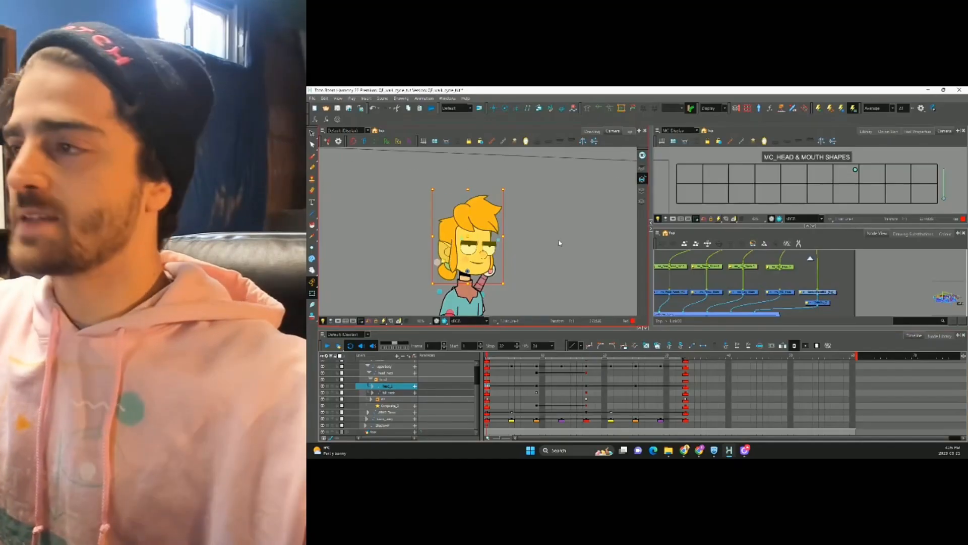
left_click(331, 346)
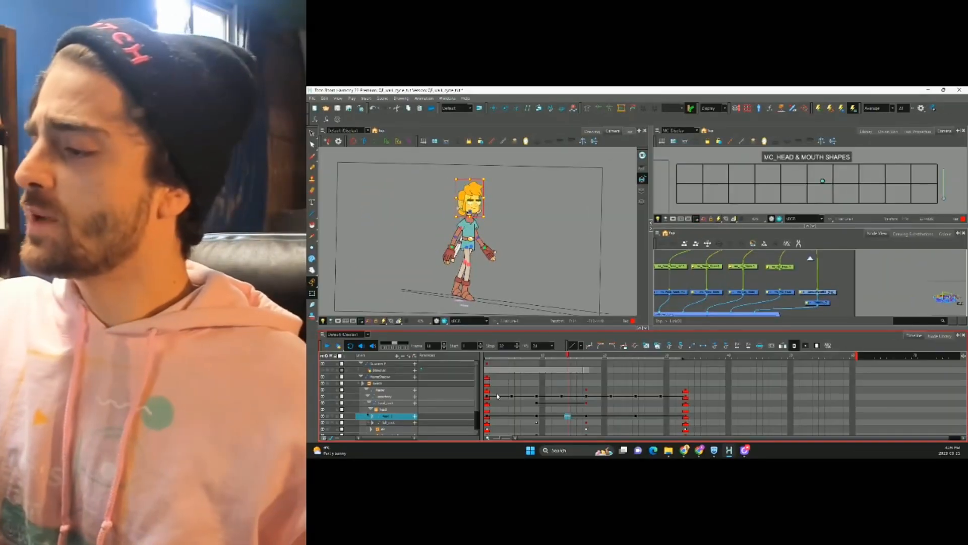
left_click(498, 396)
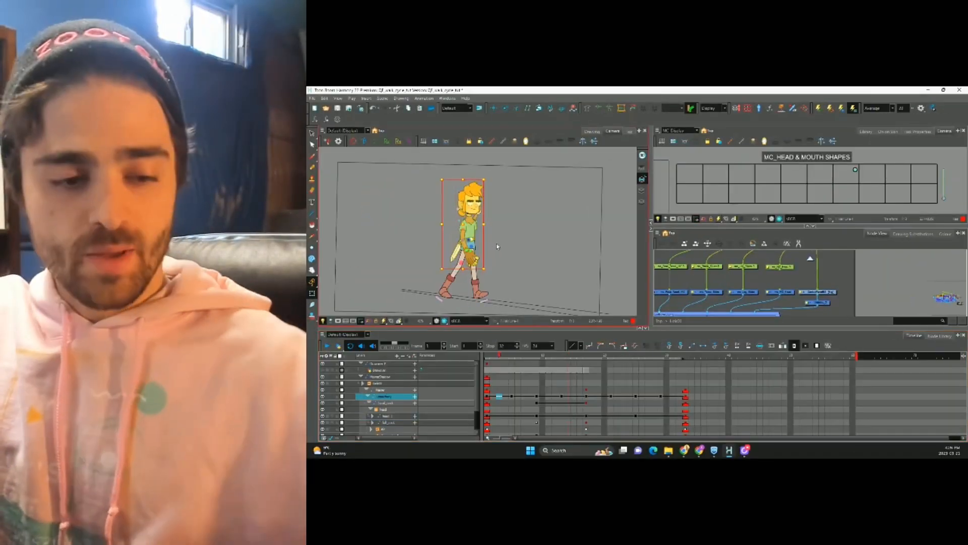
scroll(499, 249, "up", 3)
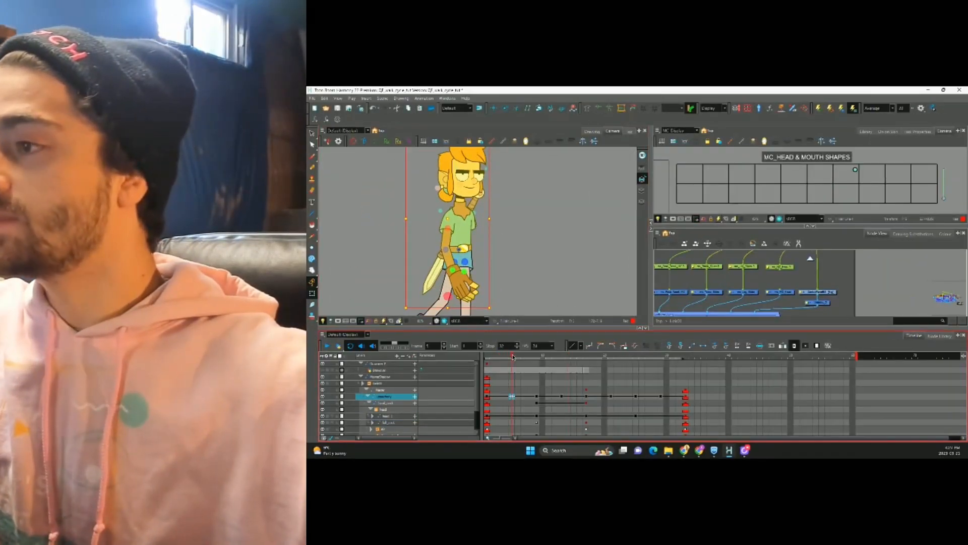
left_click_drag(554, 359, 548, 360)
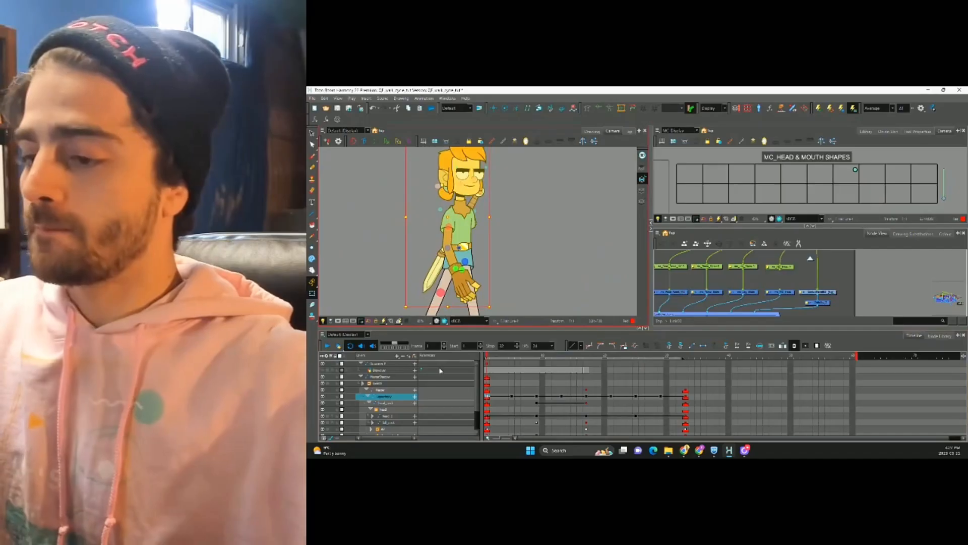
Collapse the upper body layer and remove the master layer's key on frame 17
left_click(367, 402)
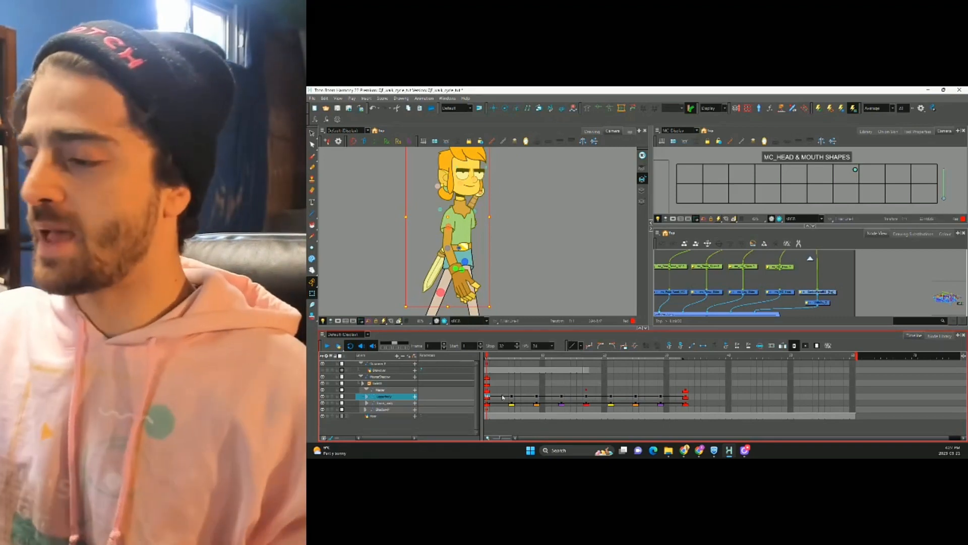
left_click(586, 390)
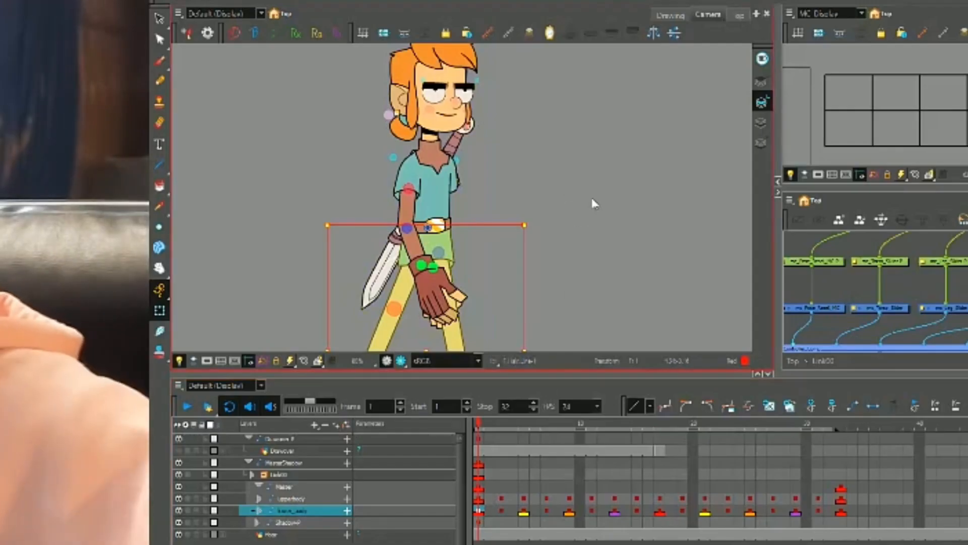
Go to the lower body's in-between key on frame 3 and get a close view of the legs
scroll(600, 227, "down", 2)
left_click_drag(601, 230, 611, 208)
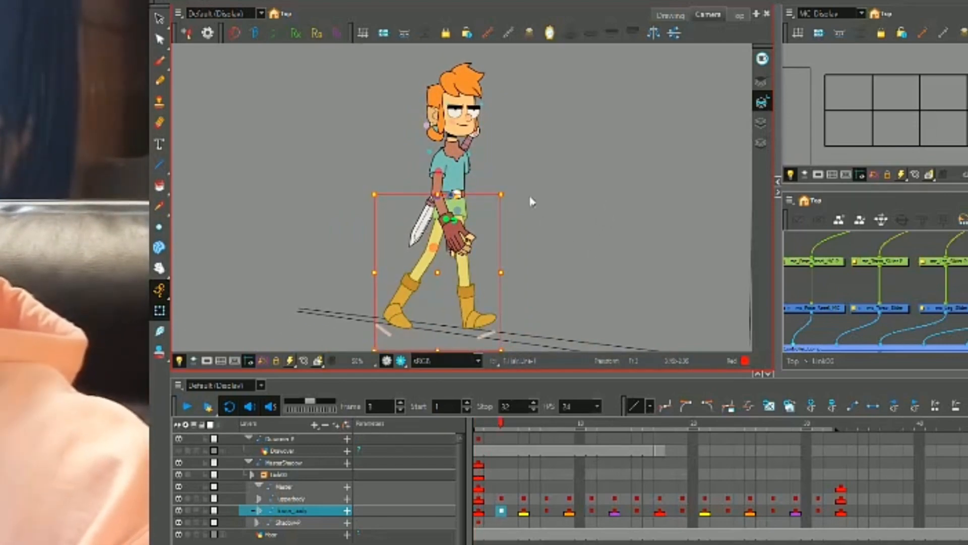
key("2")
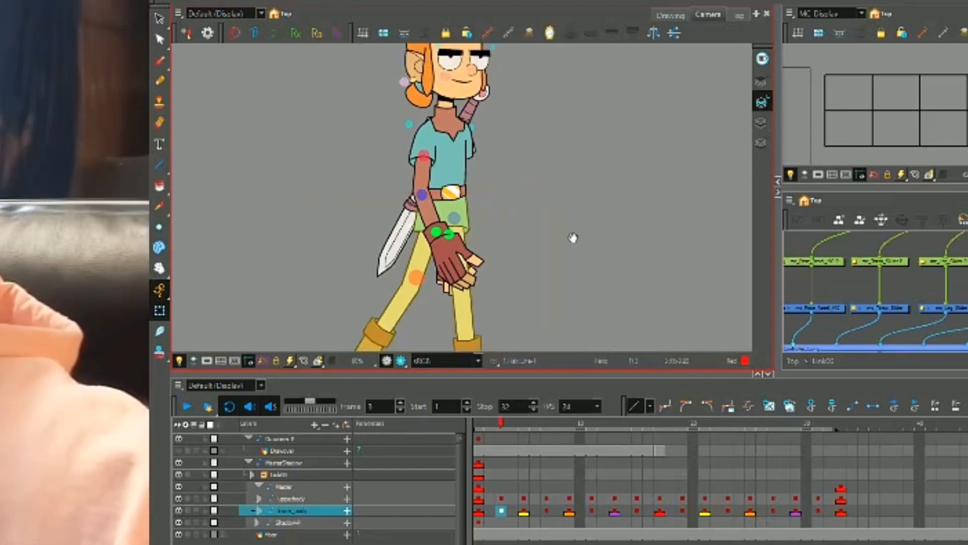